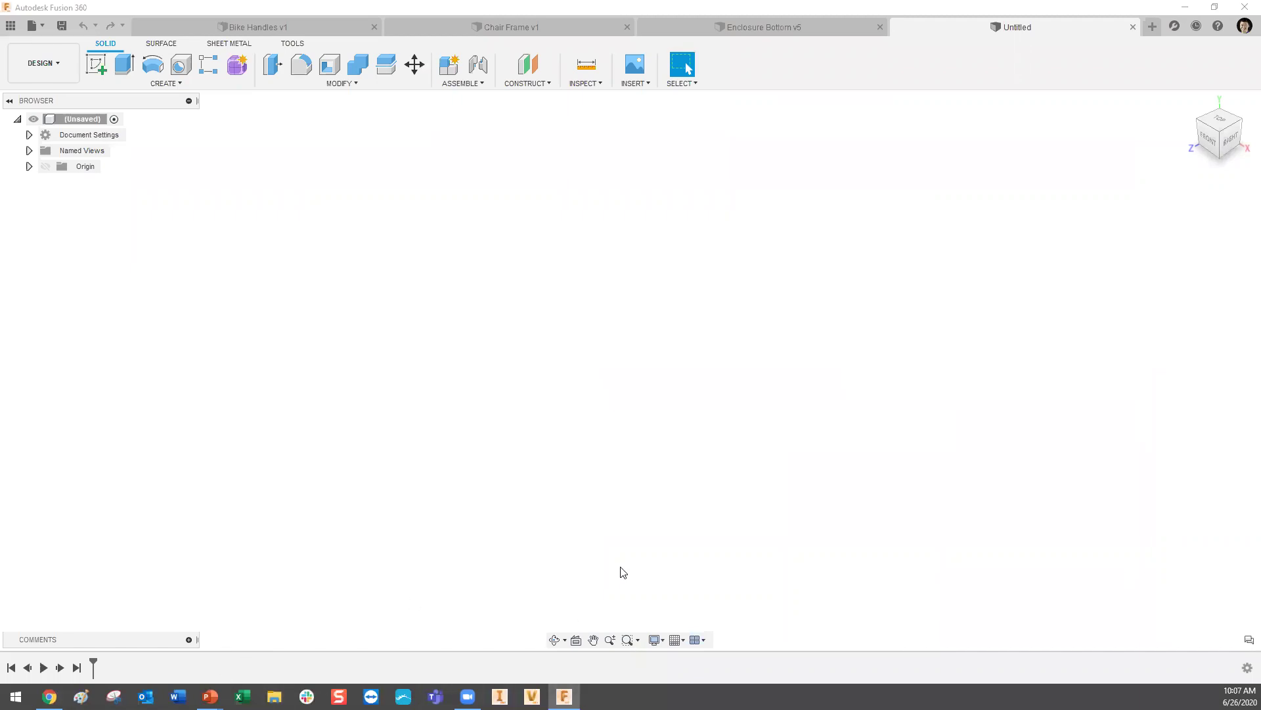
left_click(97, 63)
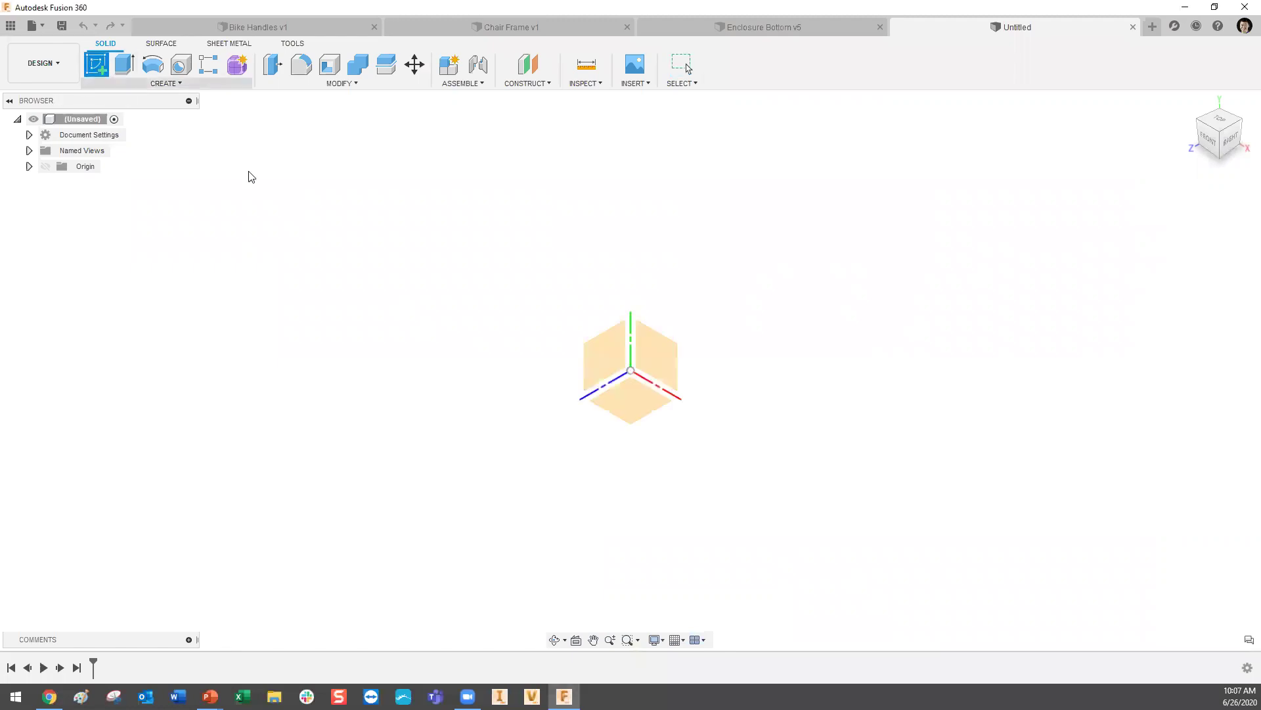
left_click(674, 356)
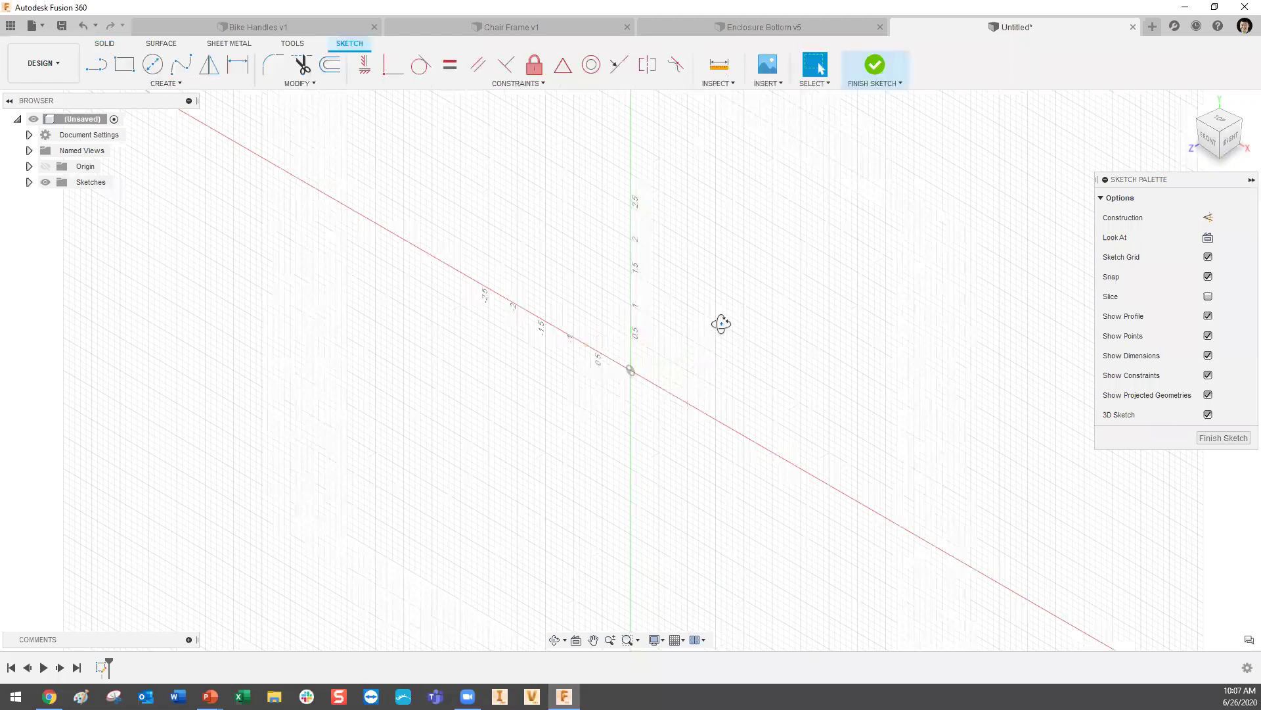
mouse_move(668, 303)
middle_mouse_down("shift")
mouse_move(613, 352)
mouse_move(599, 372)
mouse_move(608, 380)
middle_mouse_up("shift")
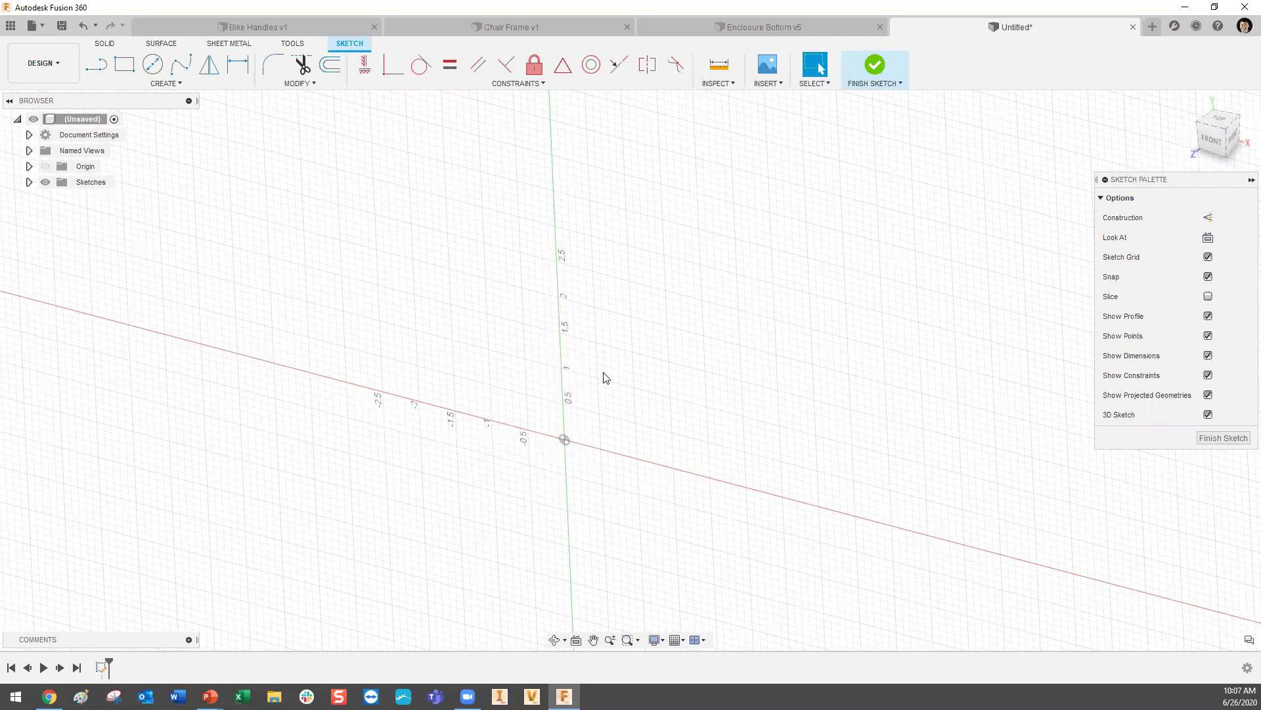
middle_click_drag(879, 396, 1203, 414)
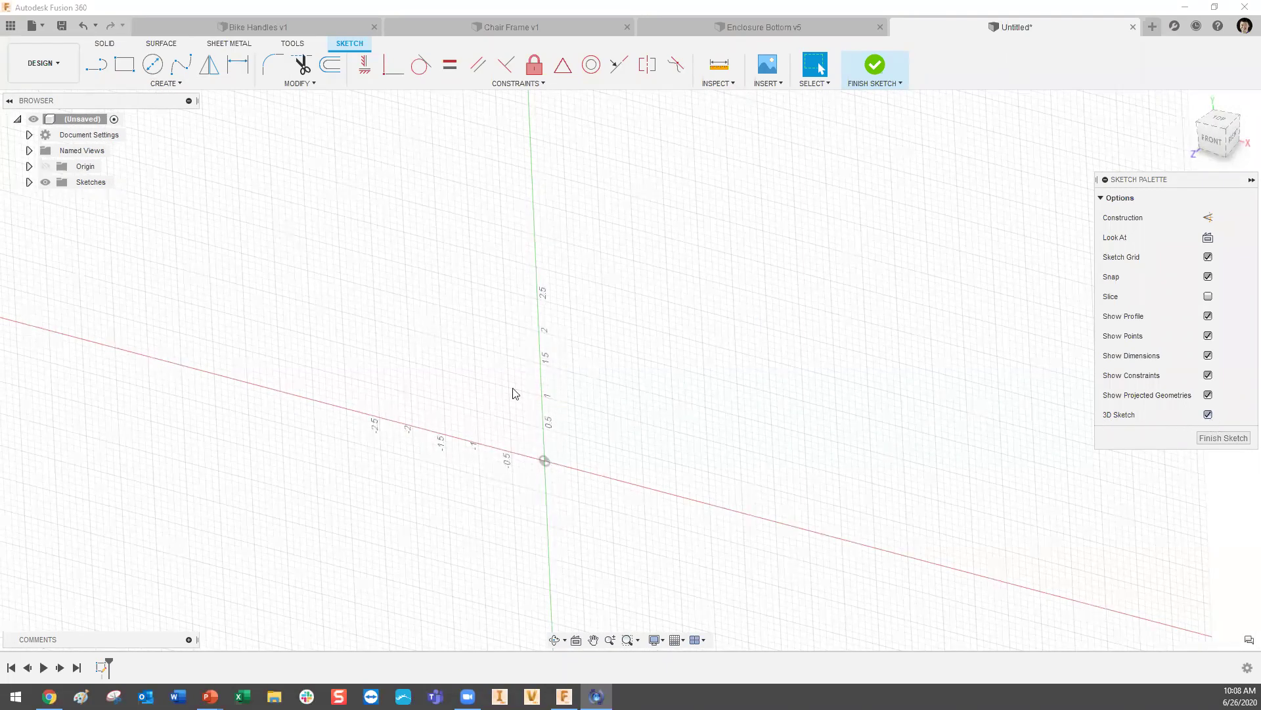
left_click(813, 406)
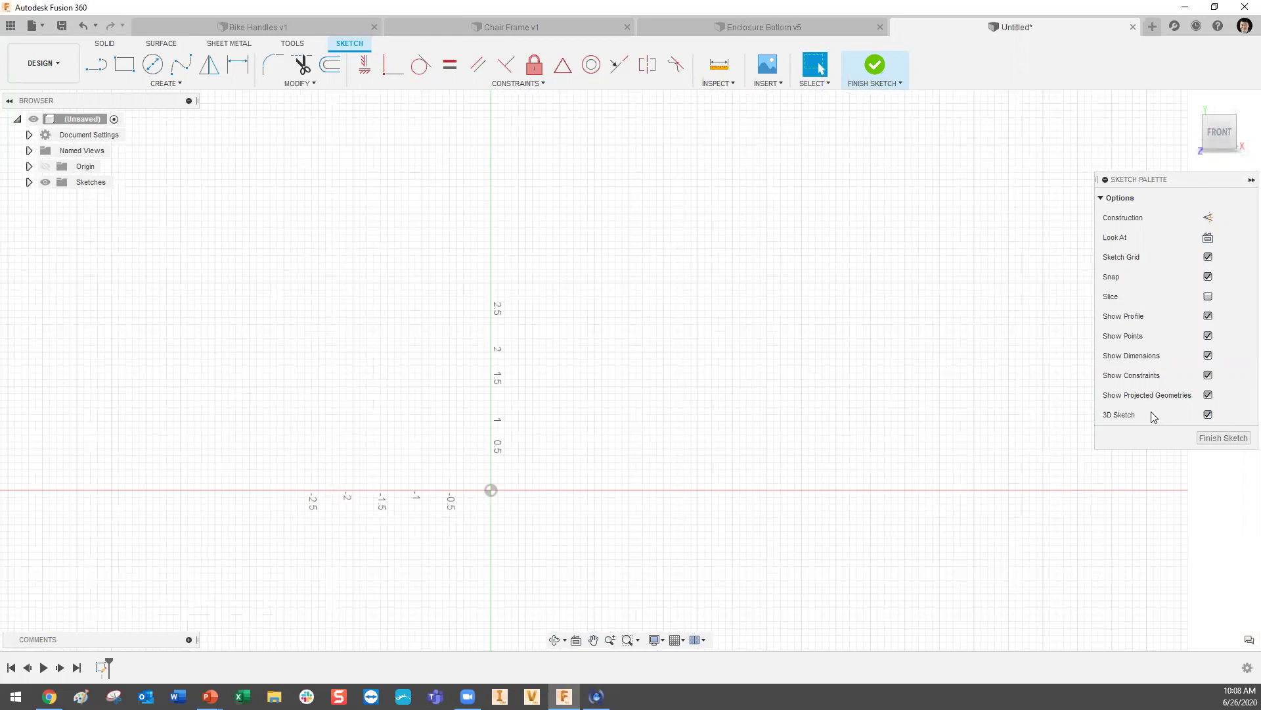
left_click(1203, 439)
left_click(100, 669)
key("Delete")
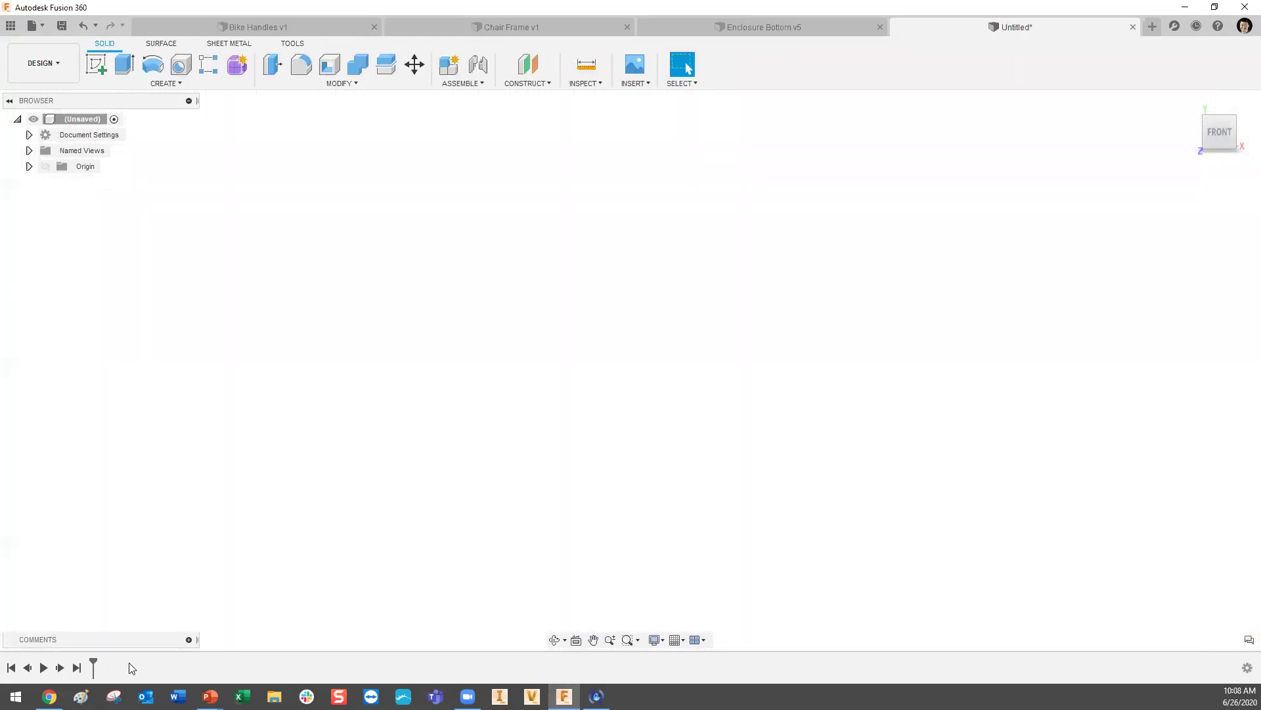
- Create a sketch on the vertical front (XY) plane and enable its 3D Sketch option
left_click(102, 69)
left_click(528, 454)
middle_click_drag(665, 418, 715, 414, "shift")
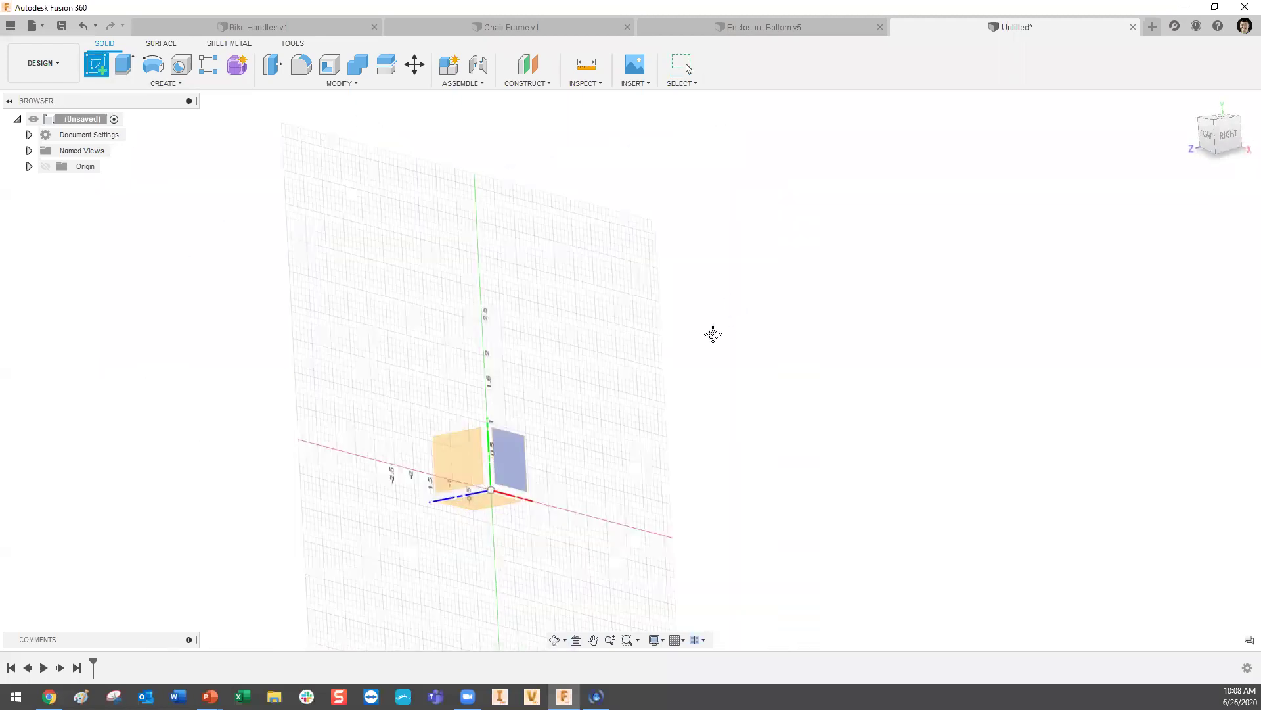
left_click(536, 481)
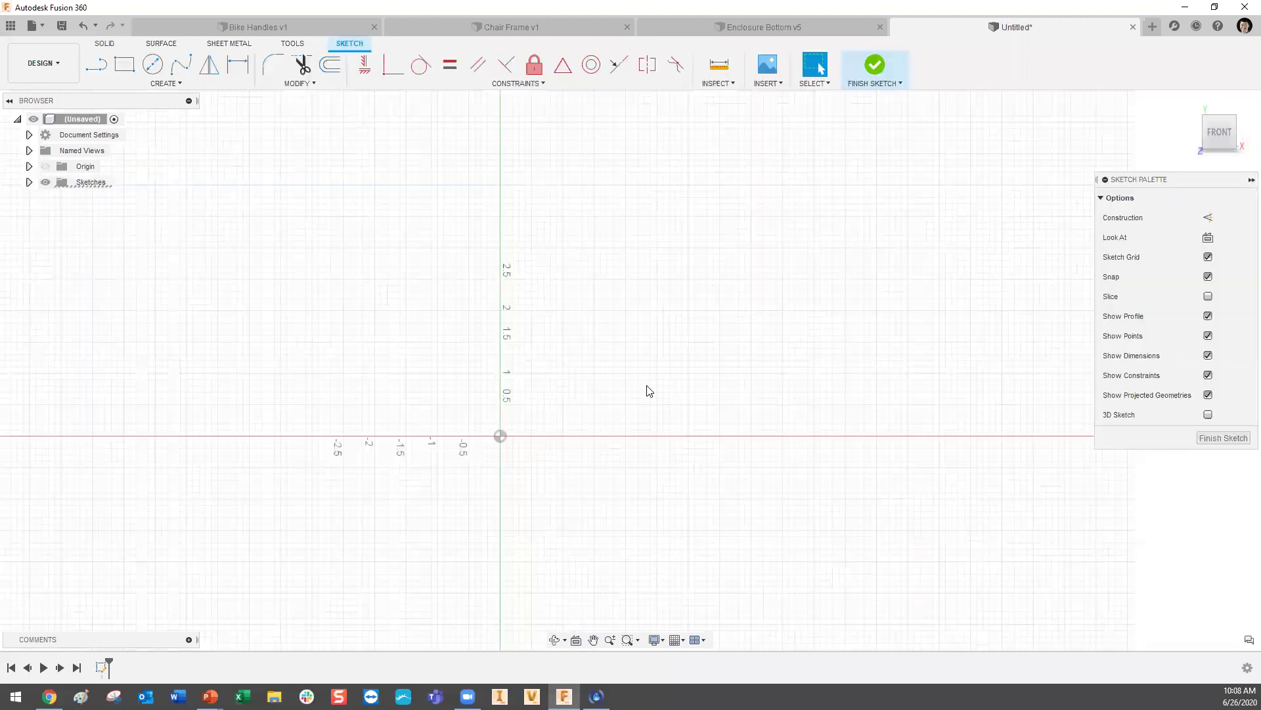
mouse_move(657, 308)
middle_mouse_down()
mouse_move(577, 355)
mouse_move(526, 440)
middle_mouse_up()
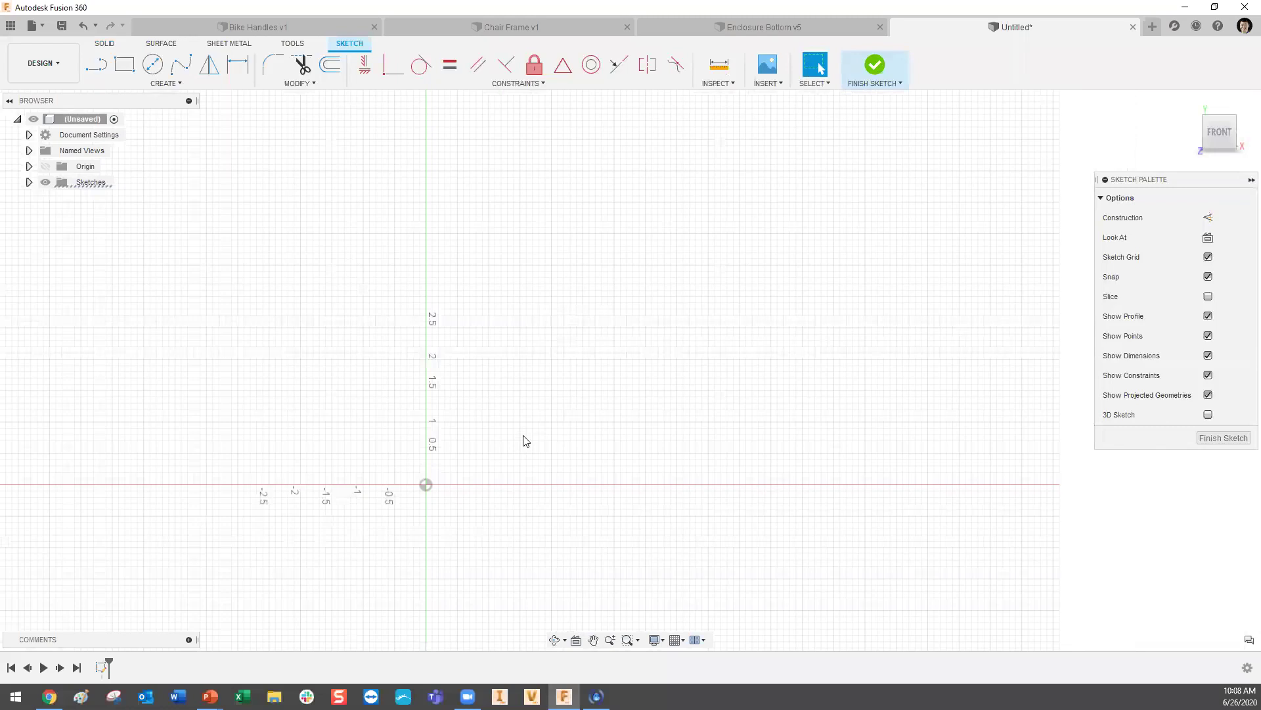
left_click(1208, 414)
mouse_move(639, 383)
middle_mouse_down("shift")
mouse_move(667, 411)
mouse_move(685, 376)
middle_mouse_up("shift")
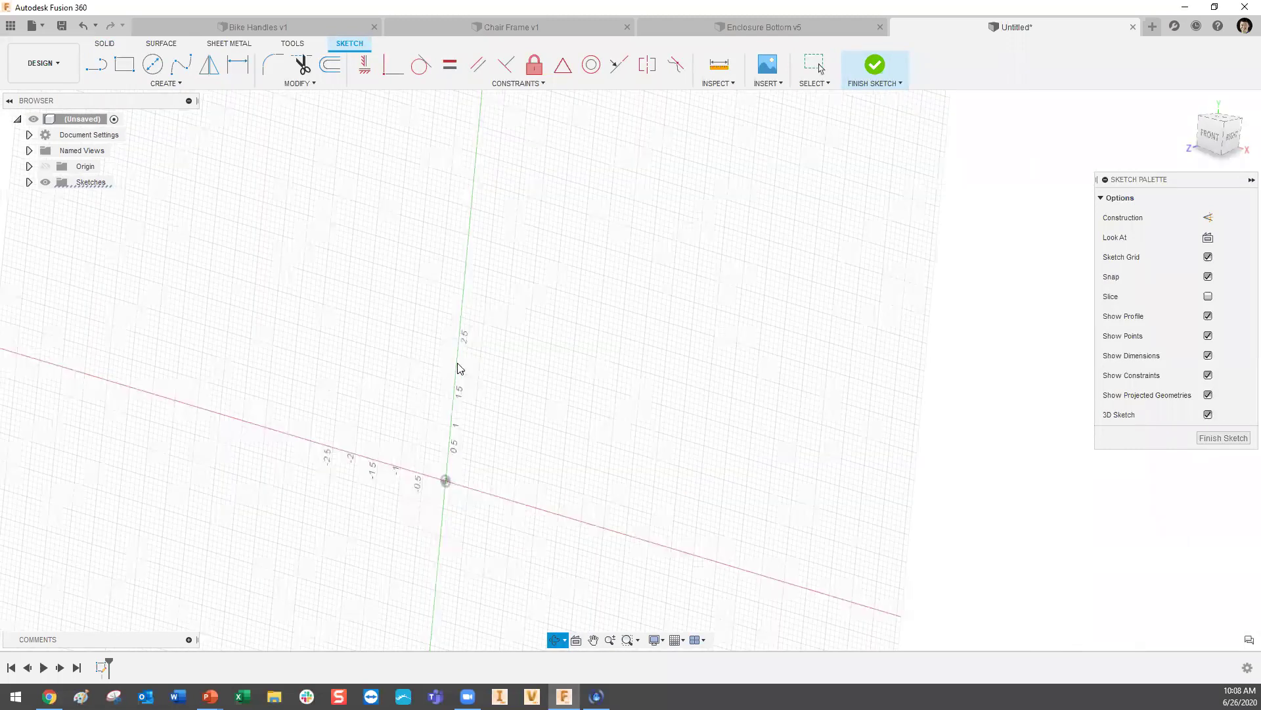
left_click(99, 69)
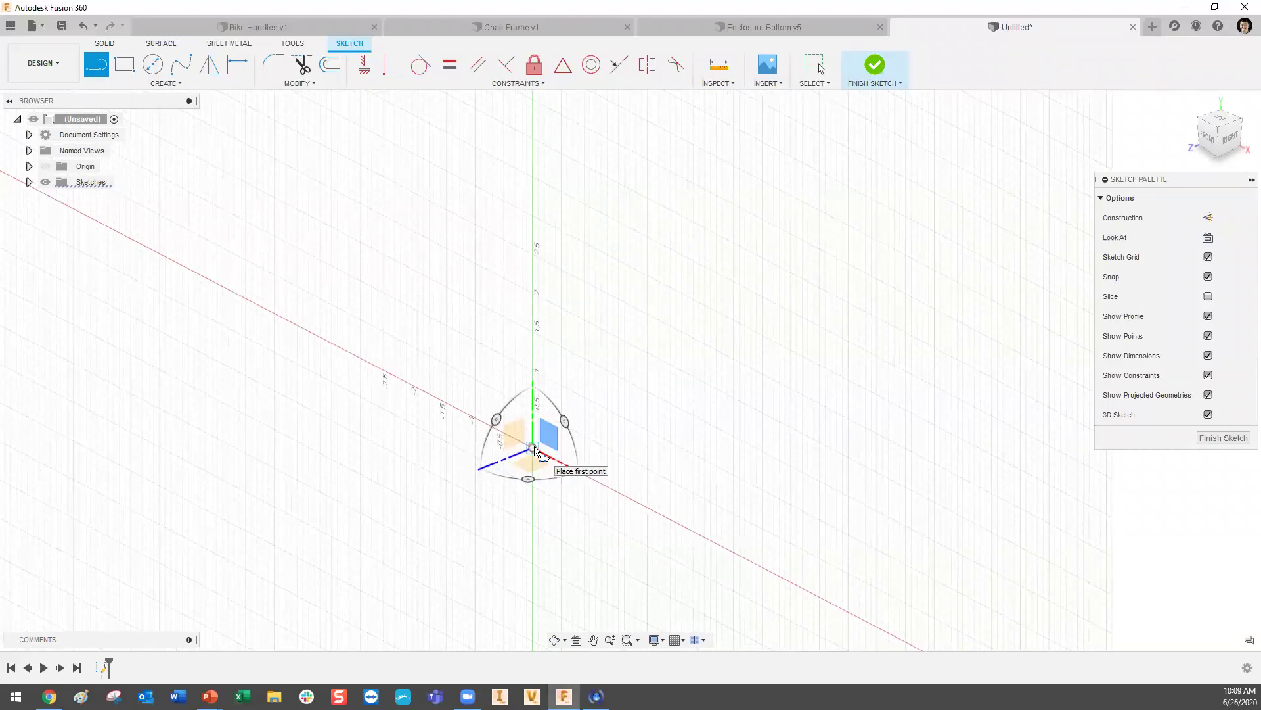
left_click(534, 448)
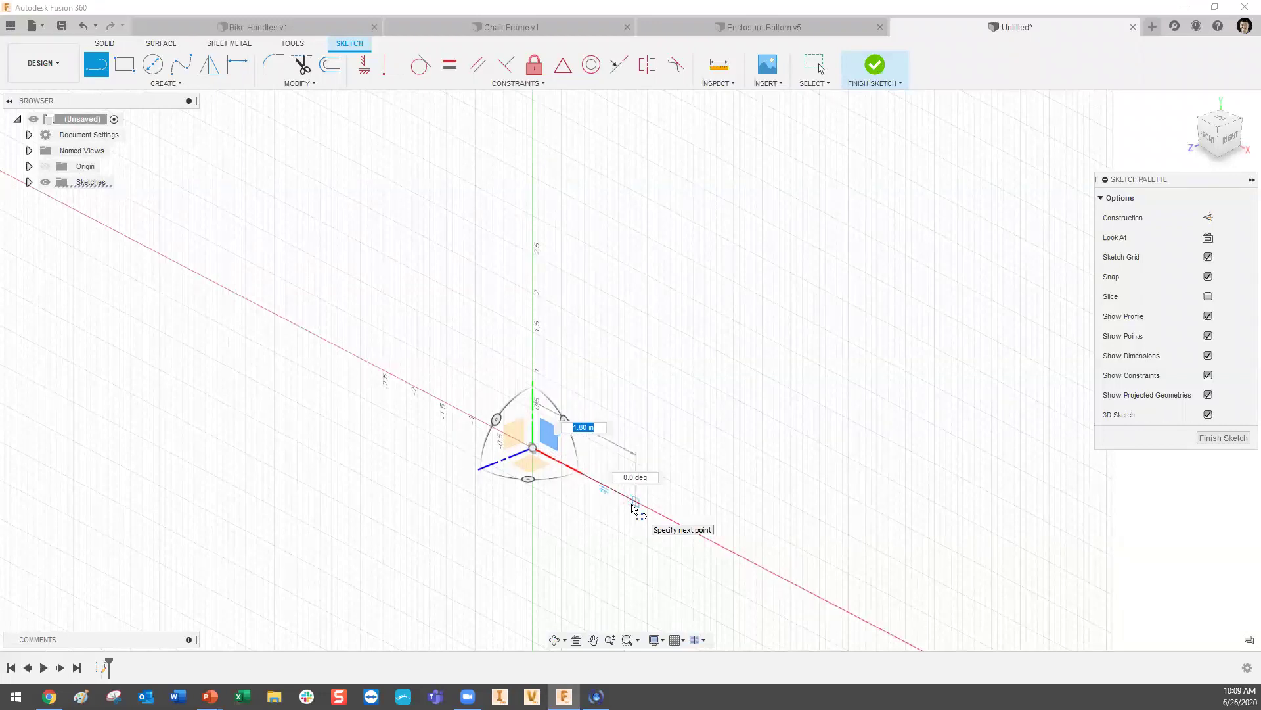
type("12")
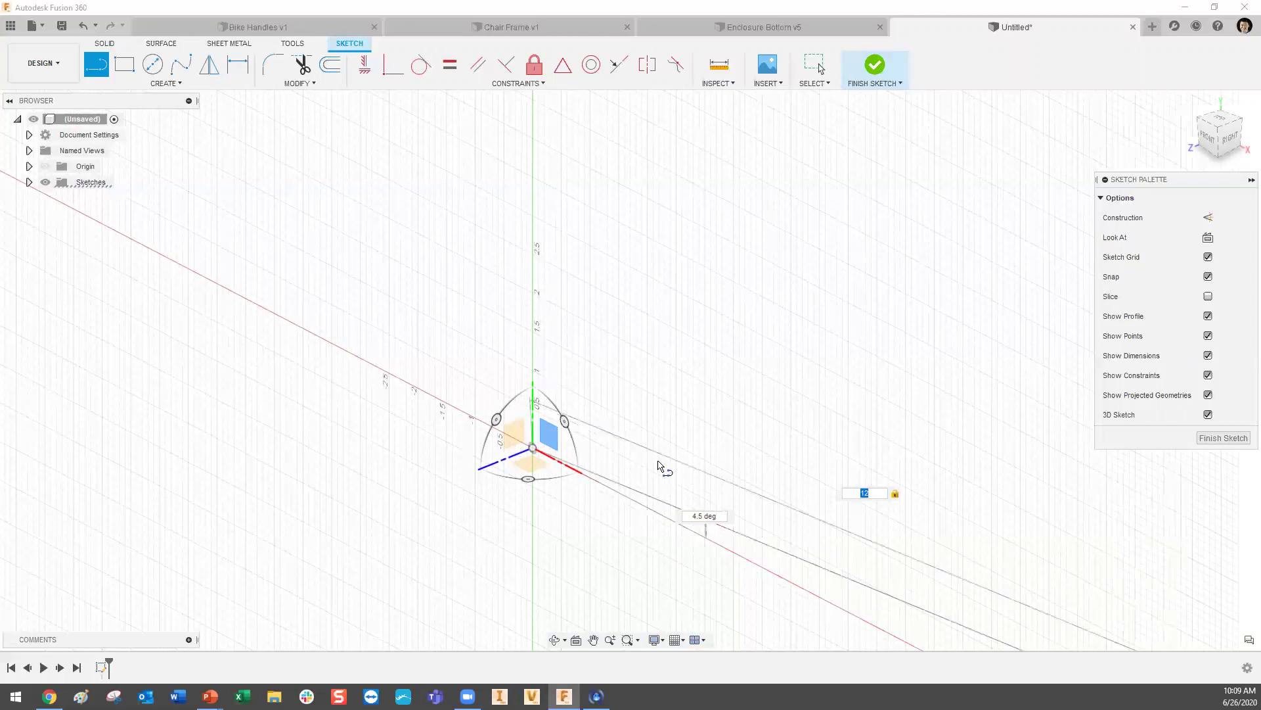
scroll(663, 463, "down", 1)
scroll(701, 412, "down", 1)
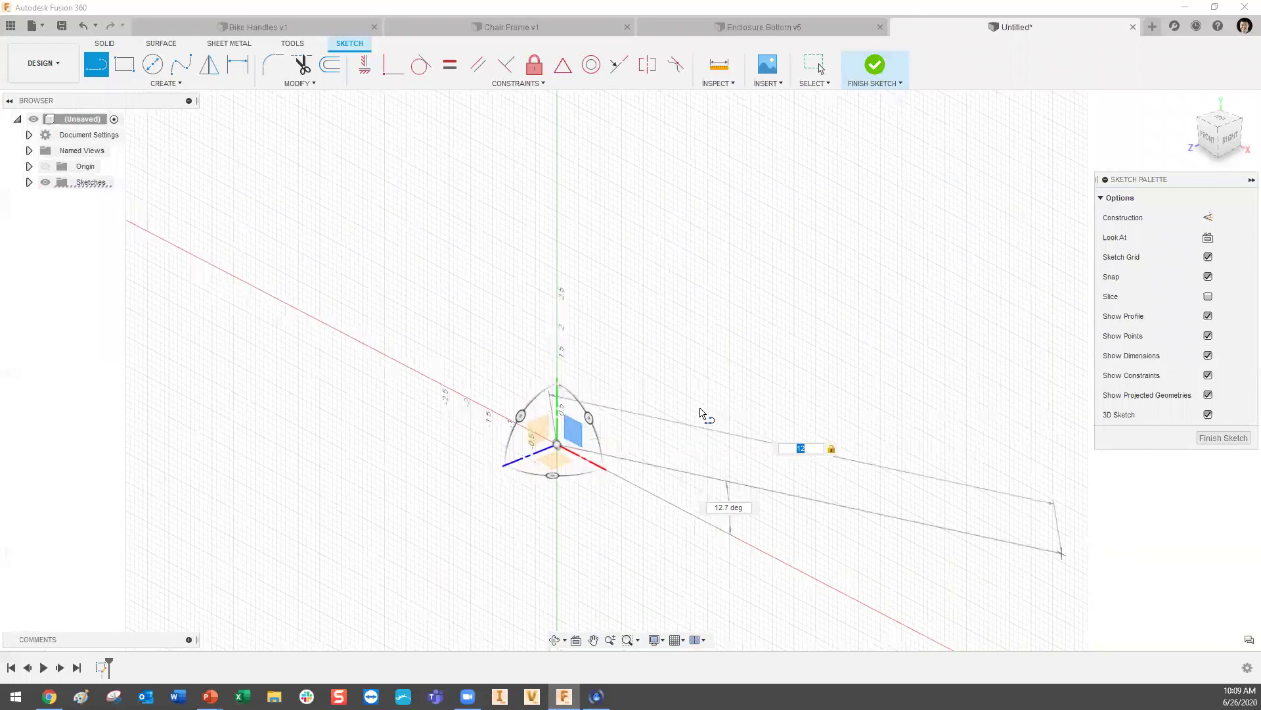
key("Escape")
- Draw a 12 in line from the origin along the positive X axis
left_click(95, 64)
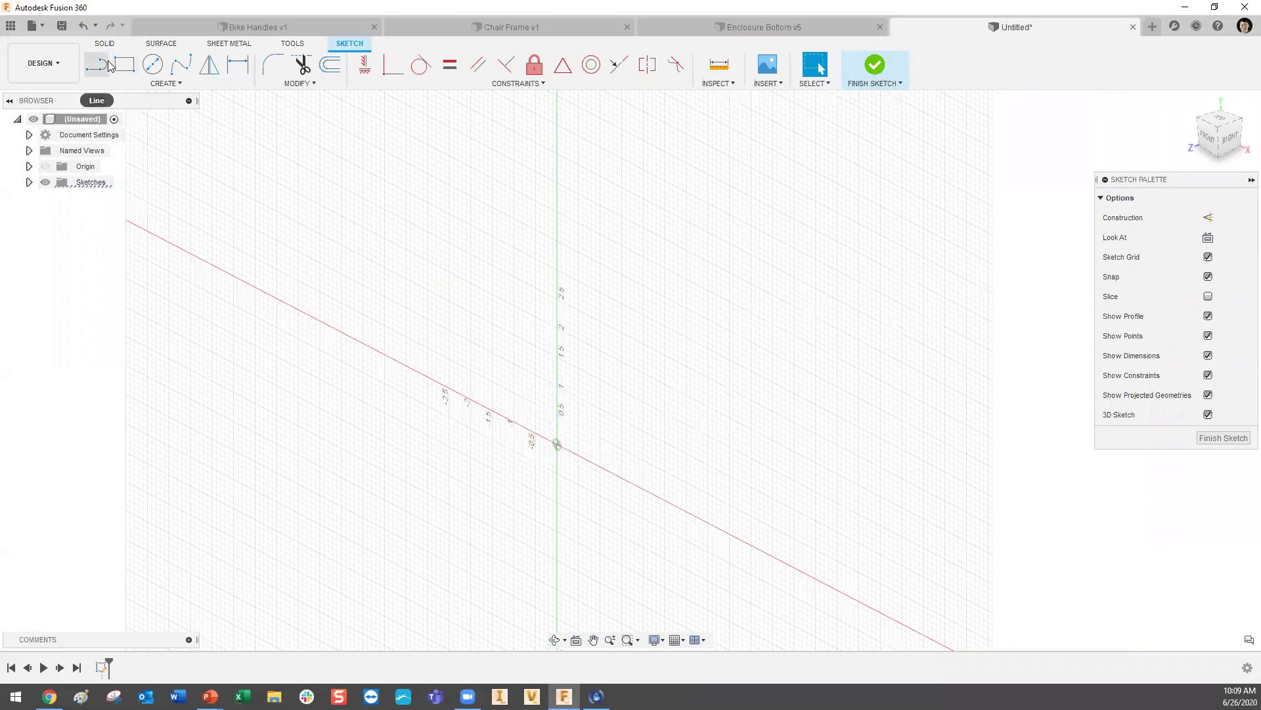
left_click(557, 448)
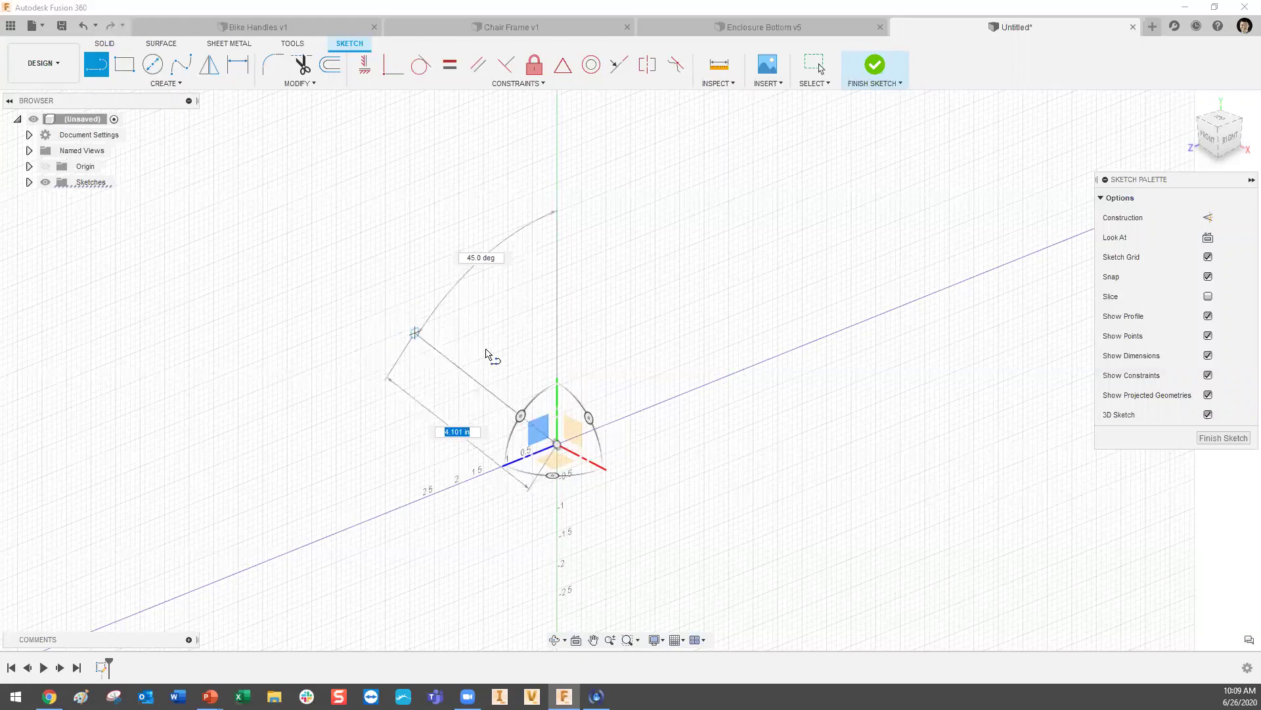
middle_click_drag(519, 344, 487, 329, "shift")
mouse_move(606, 374)
middle_mouse_down("shift")
mouse_move(648, 361)
mouse_move(756, 370)
mouse_move(694, 370)
mouse_move(624, 394)
mouse_move(562, 430)
mouse_move(726, 405)
mouse_move(578, 422)
mouse_move(578, 445)
middle_mouse_up("shift")
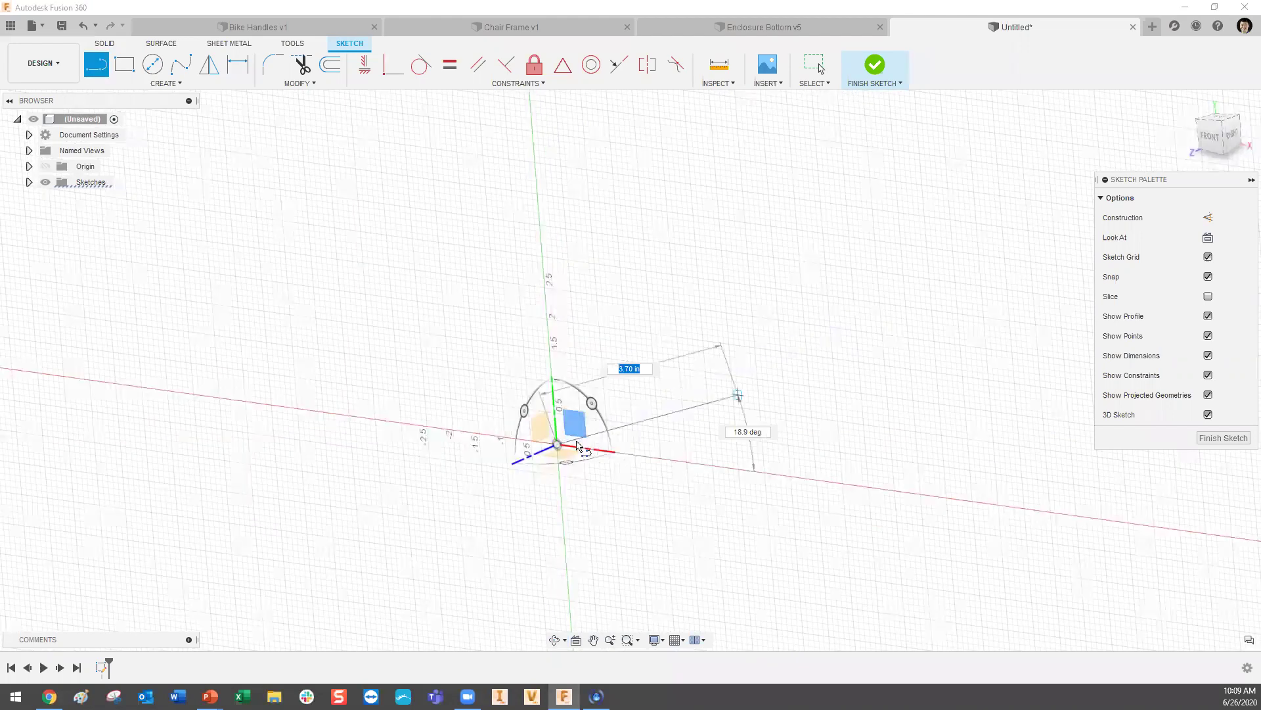
middle_click_drag(644, 484, 650, 483, "shift")
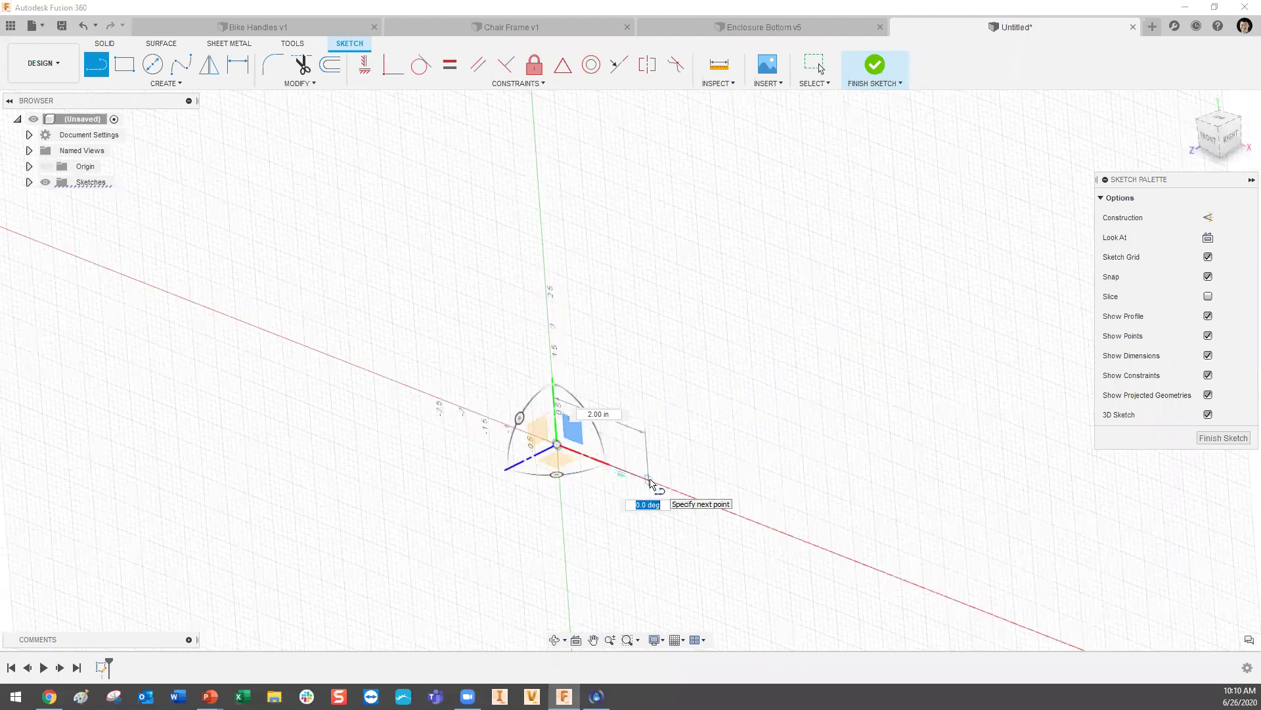
key("Tab")
type("1")
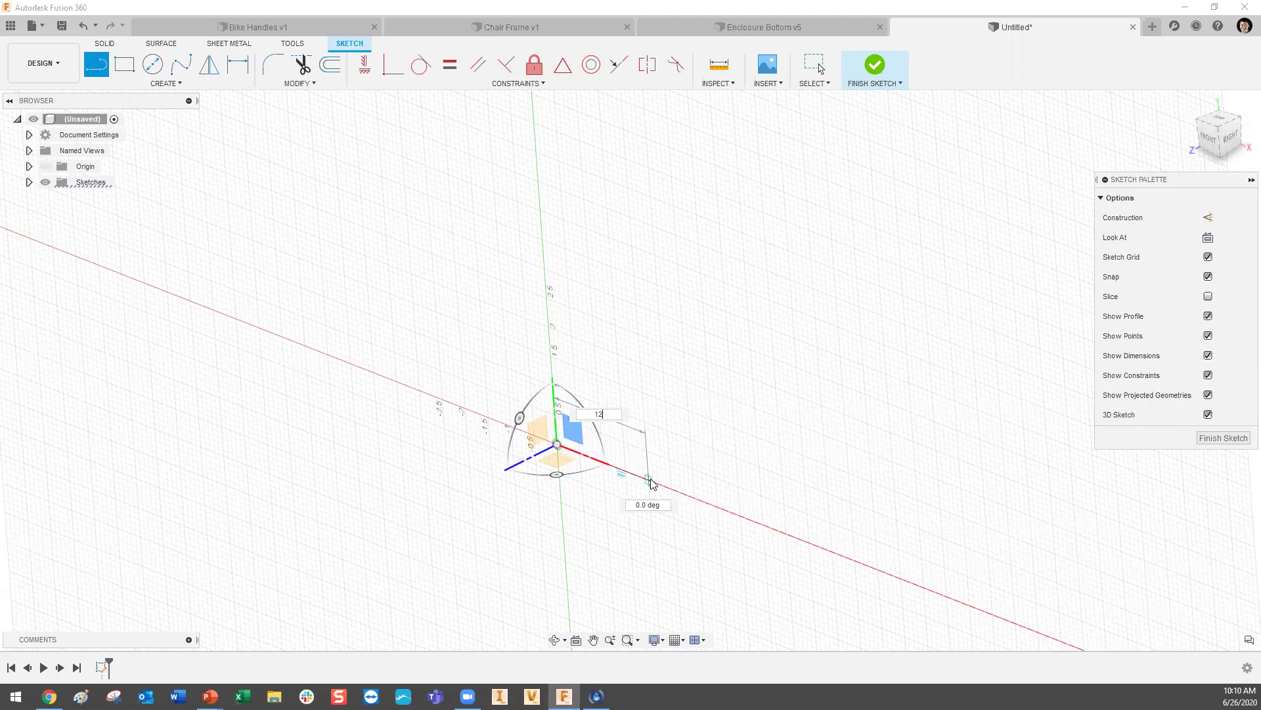
type("2")
key("Return")
key("Escape")
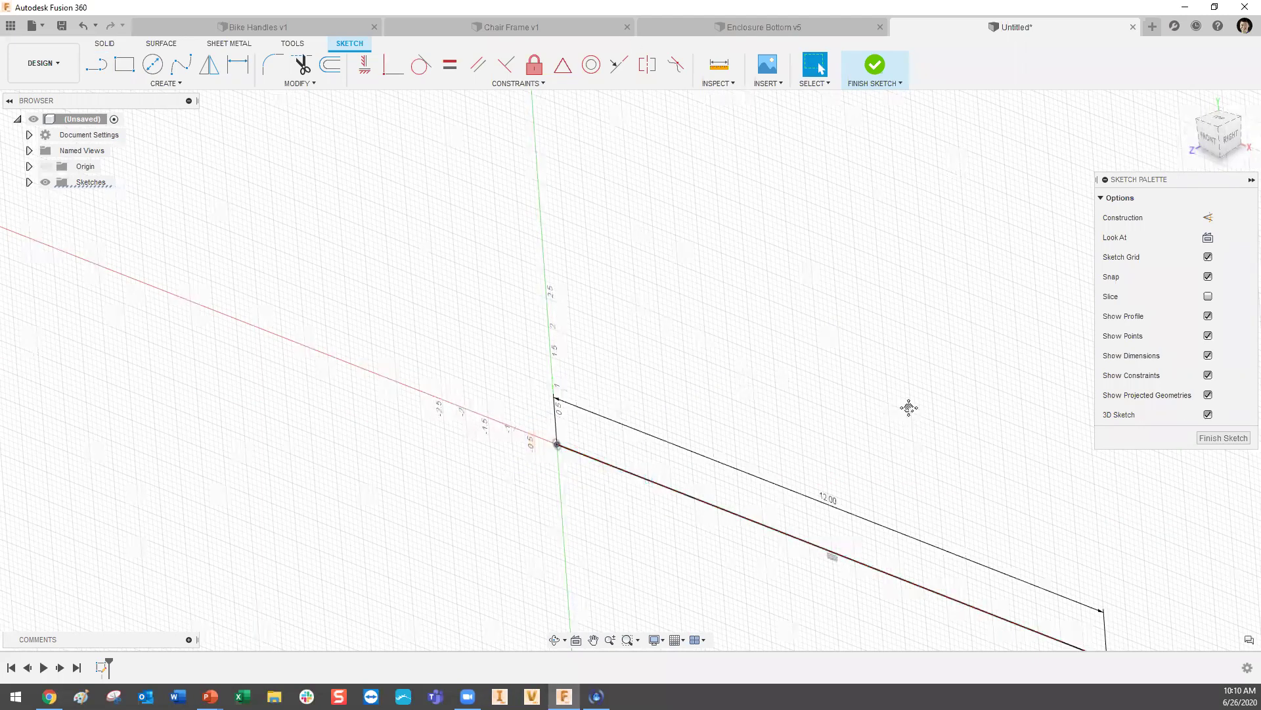
- Draw a 16 in line upward from the origin at 60 degrees to the 12 in line
scroll(848, 529, "down", 2)
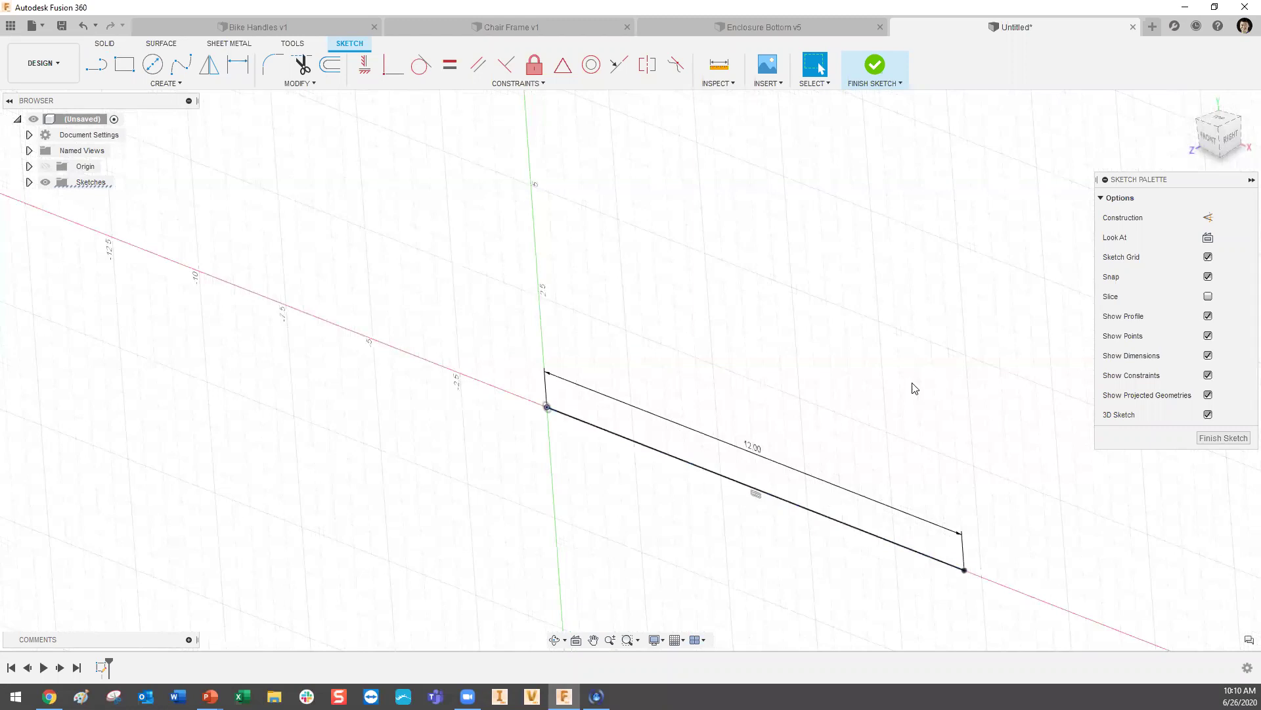
left_click(95, 65)
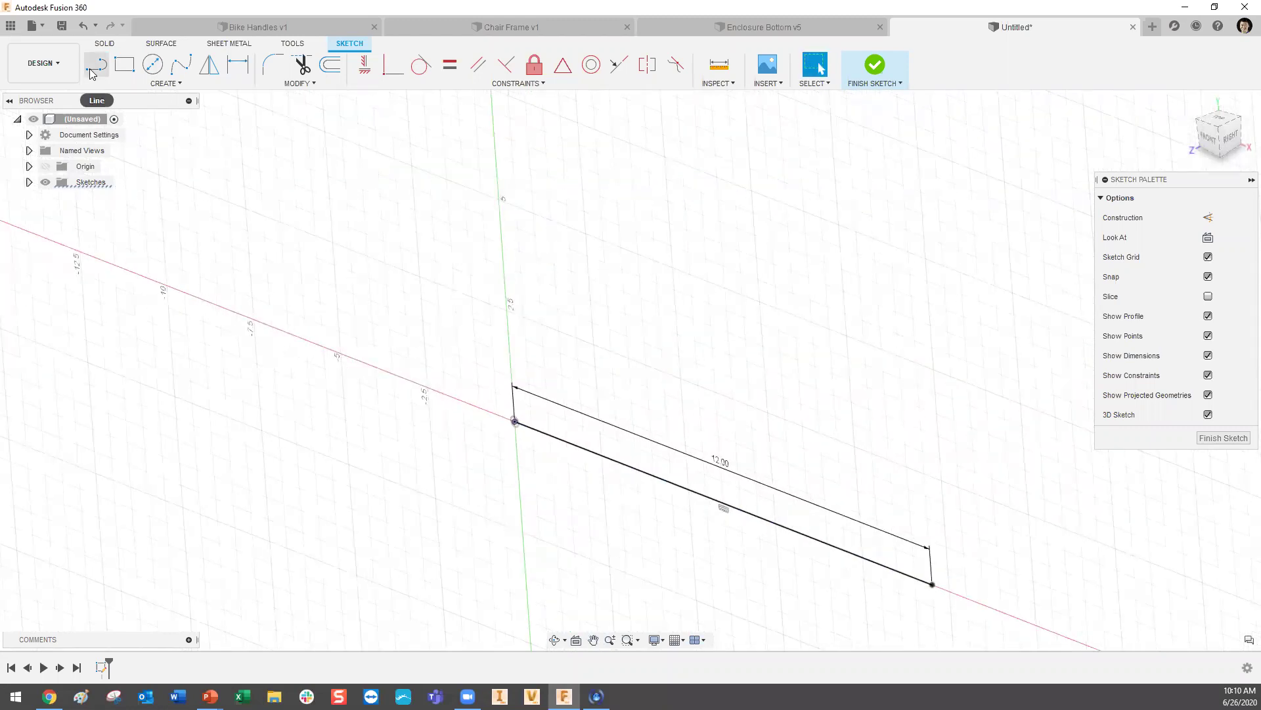
left_click(515, 421)
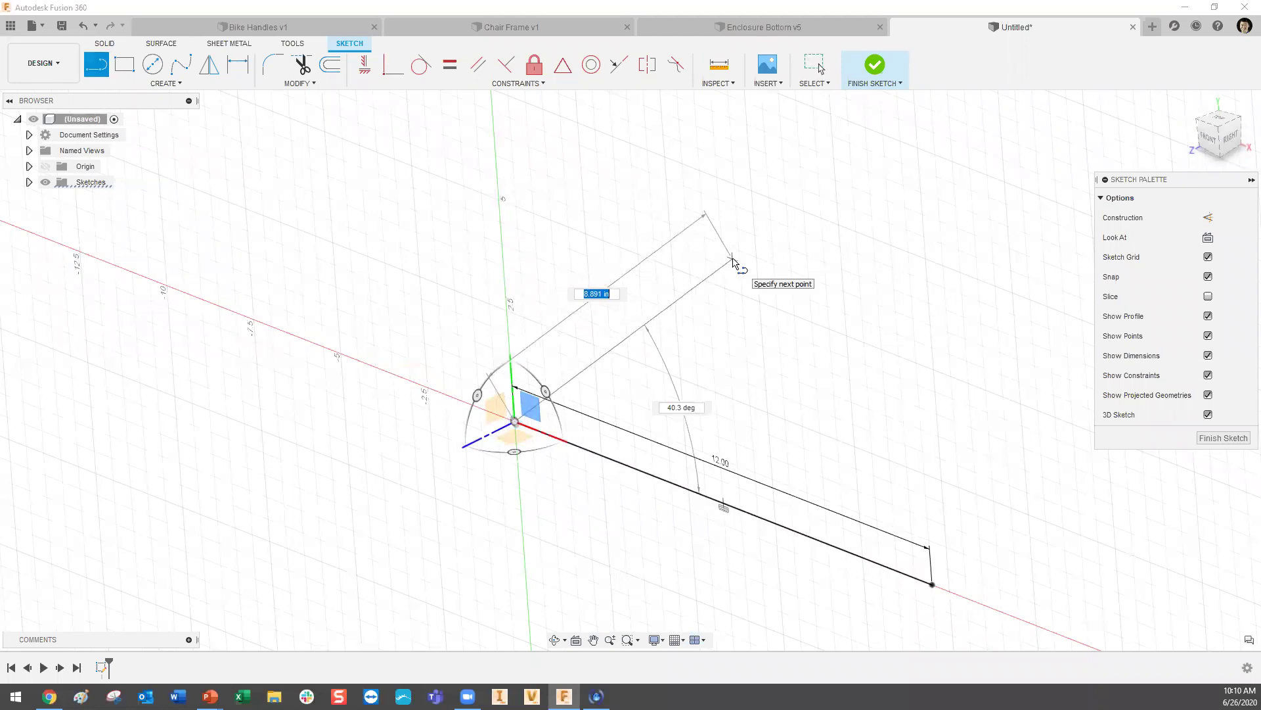
type("16")
key("Tab")
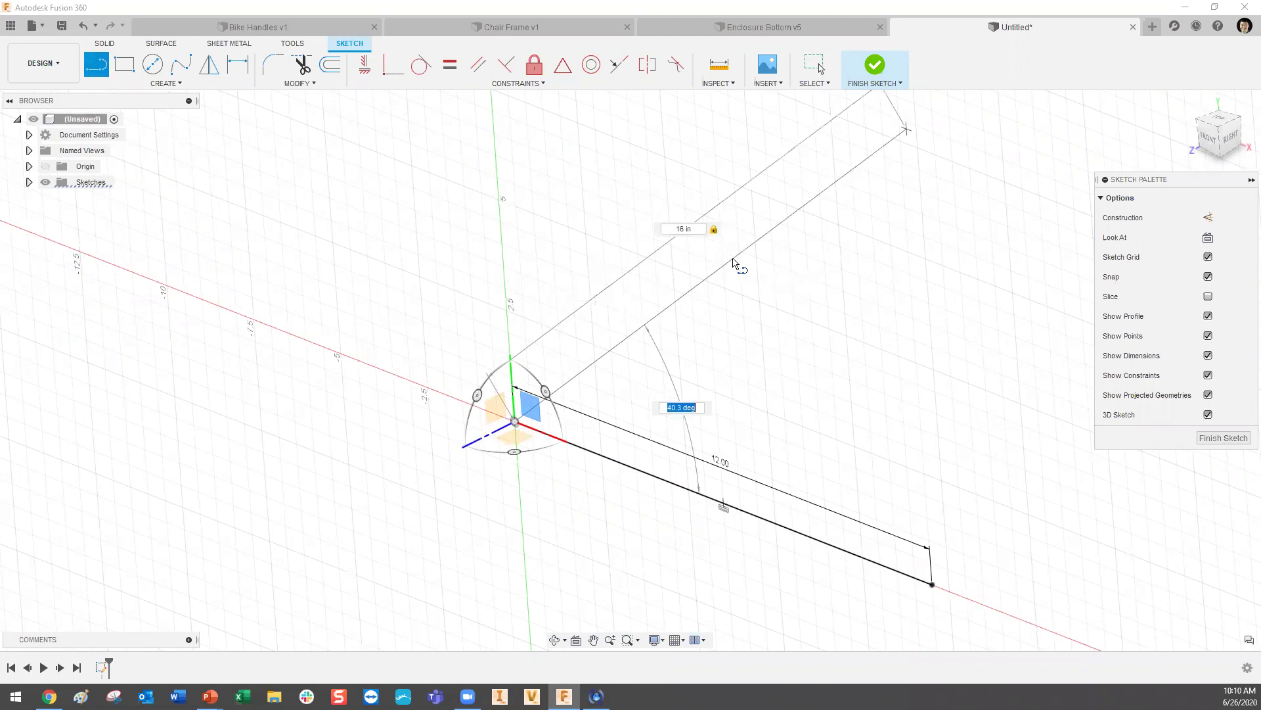
type("60")
key("Tab")
key("Return")
key("Escape")
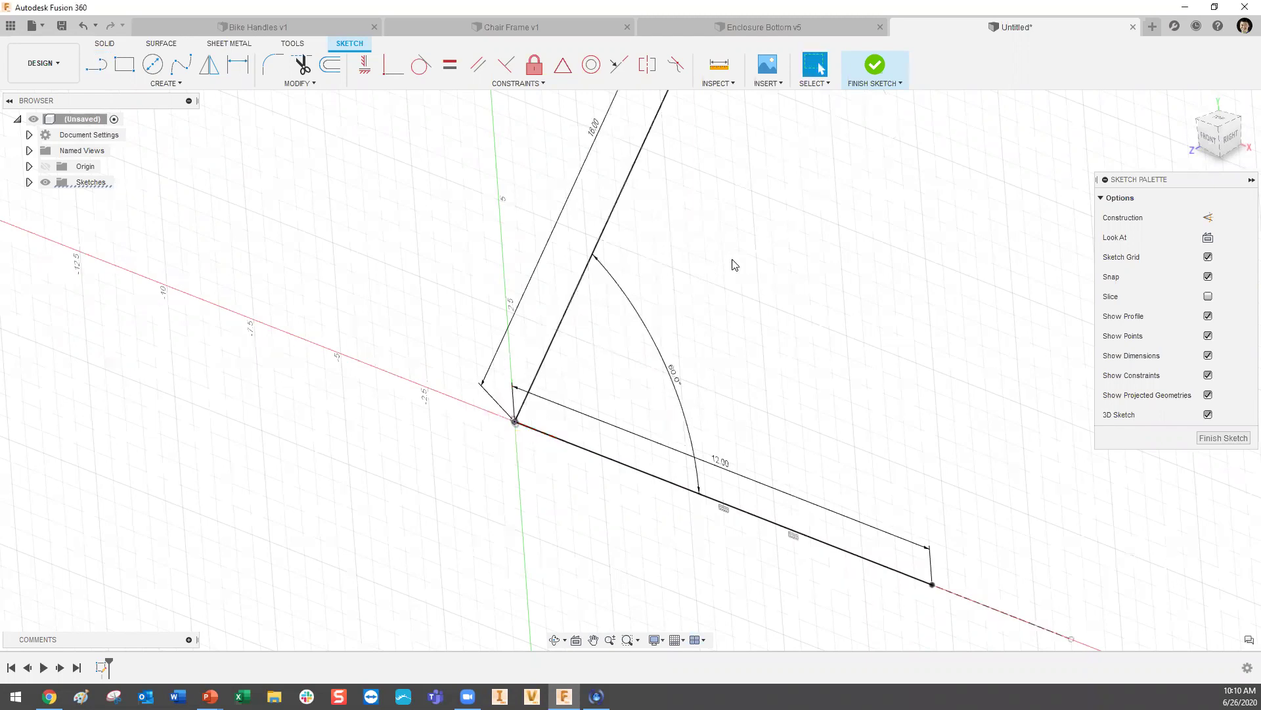
- Draw an 8 in line from the upper end of the angled line, parallel to the X axis in the negative direction
scroll(617, 429, "down", 1)
scroll(775, 313, "down", 3)
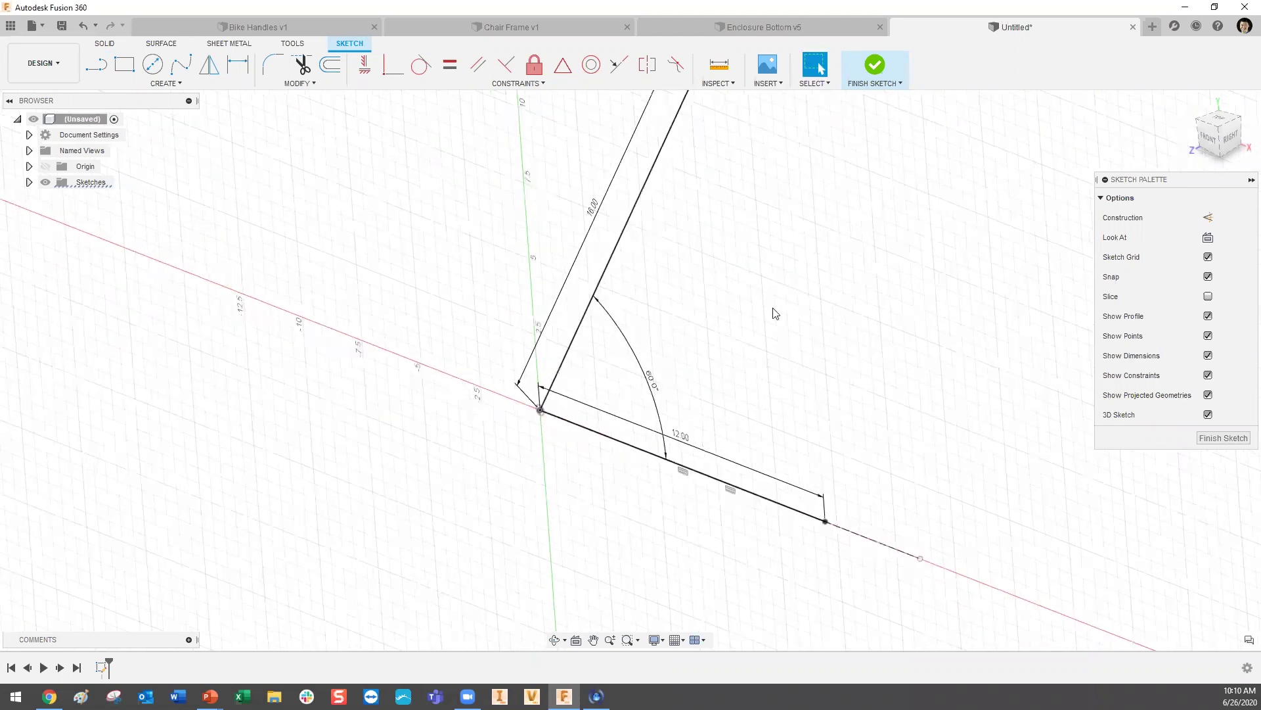
scroll(831, 363, "up", 3)
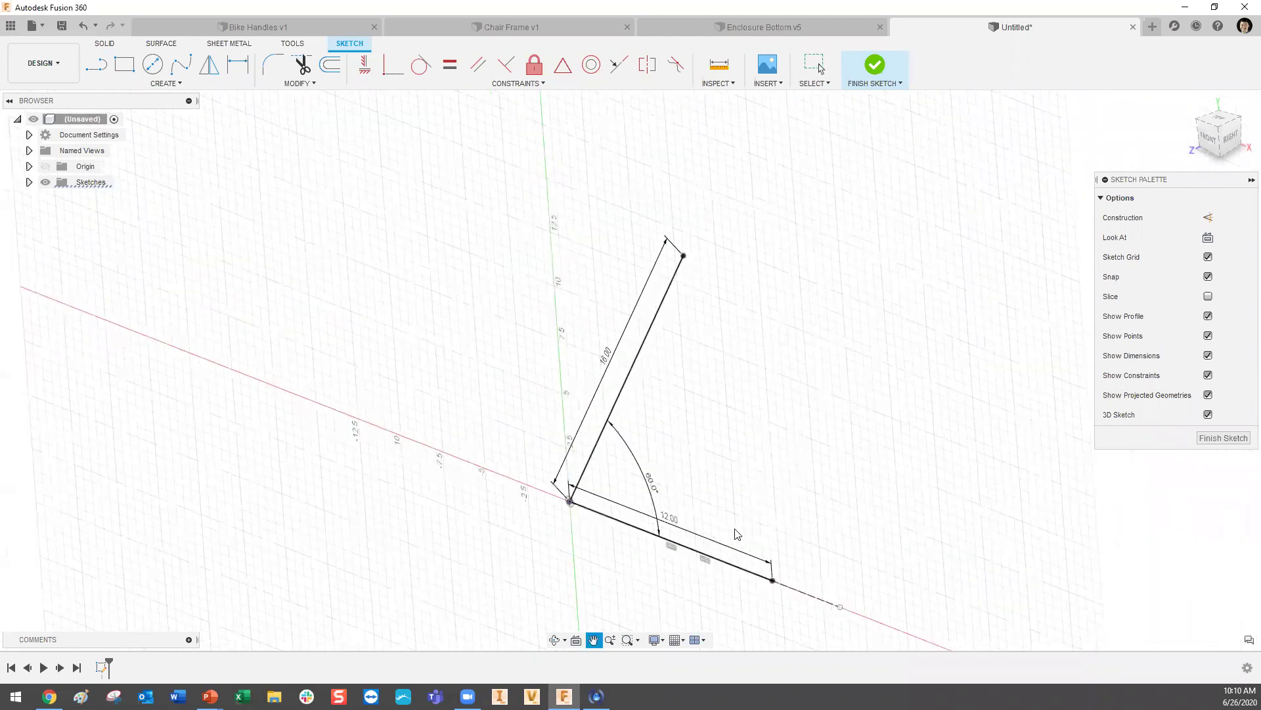
key("l")
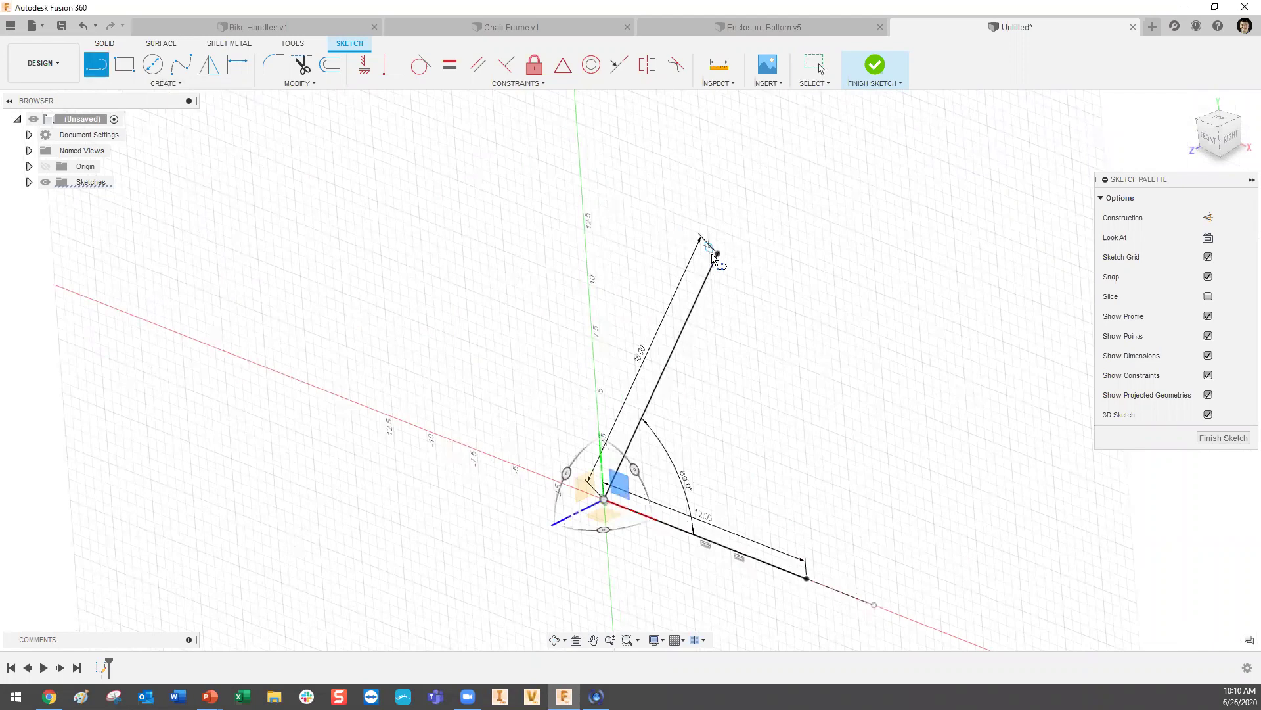
left_click(717, 254)
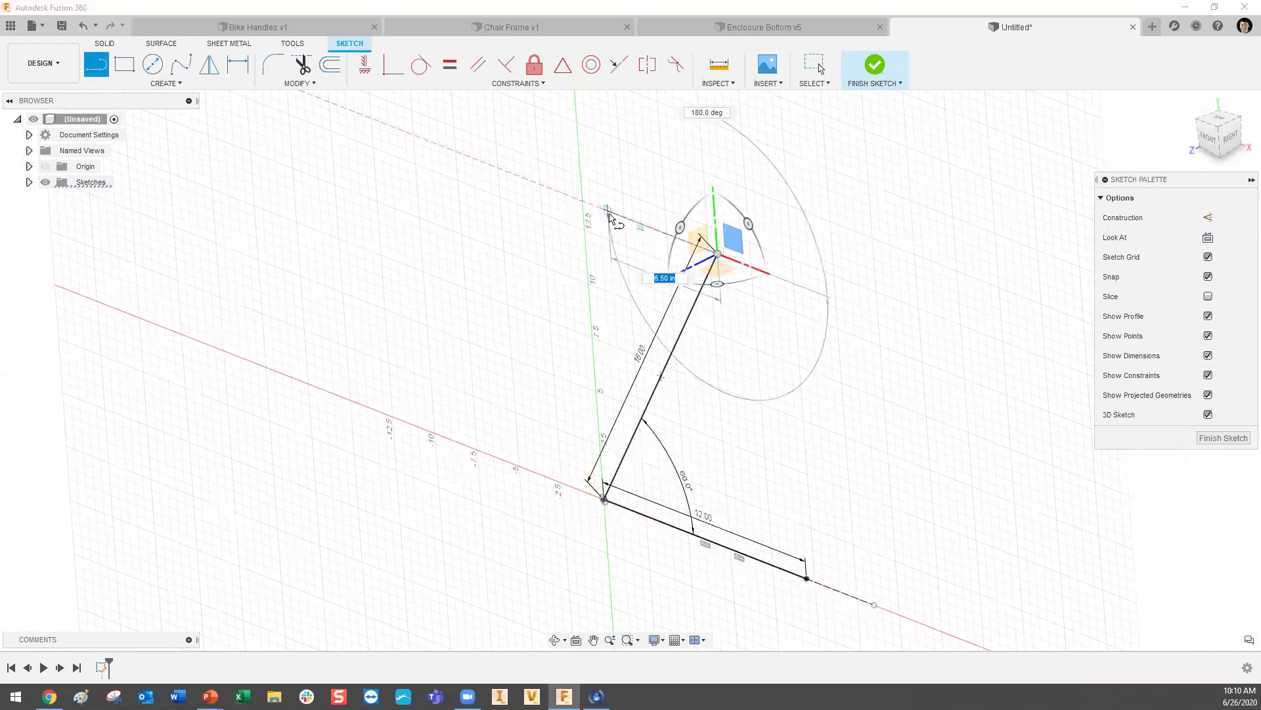
type("8")
key("Tab")
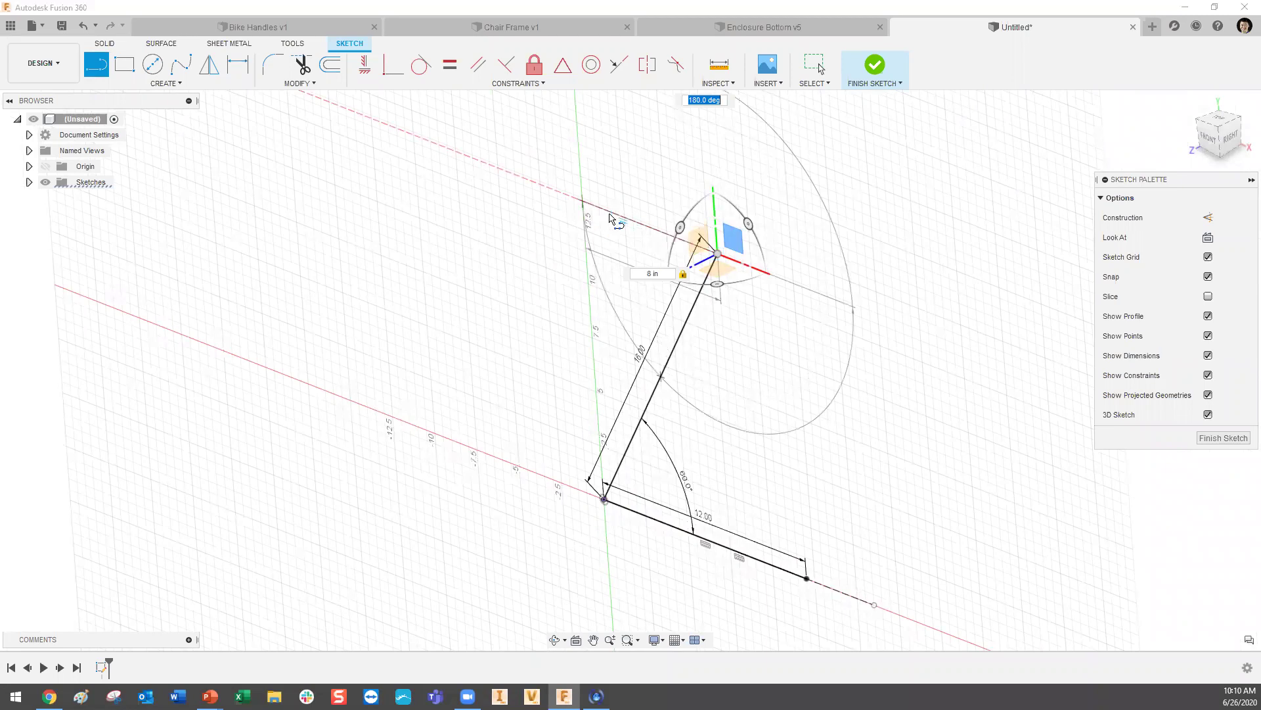
key("Return")
key("Escape")
- Draw a 16 in line straight up, parallel to the Y axis, from the free end of the 8 in line
scroll(670, 355, "down", 2)
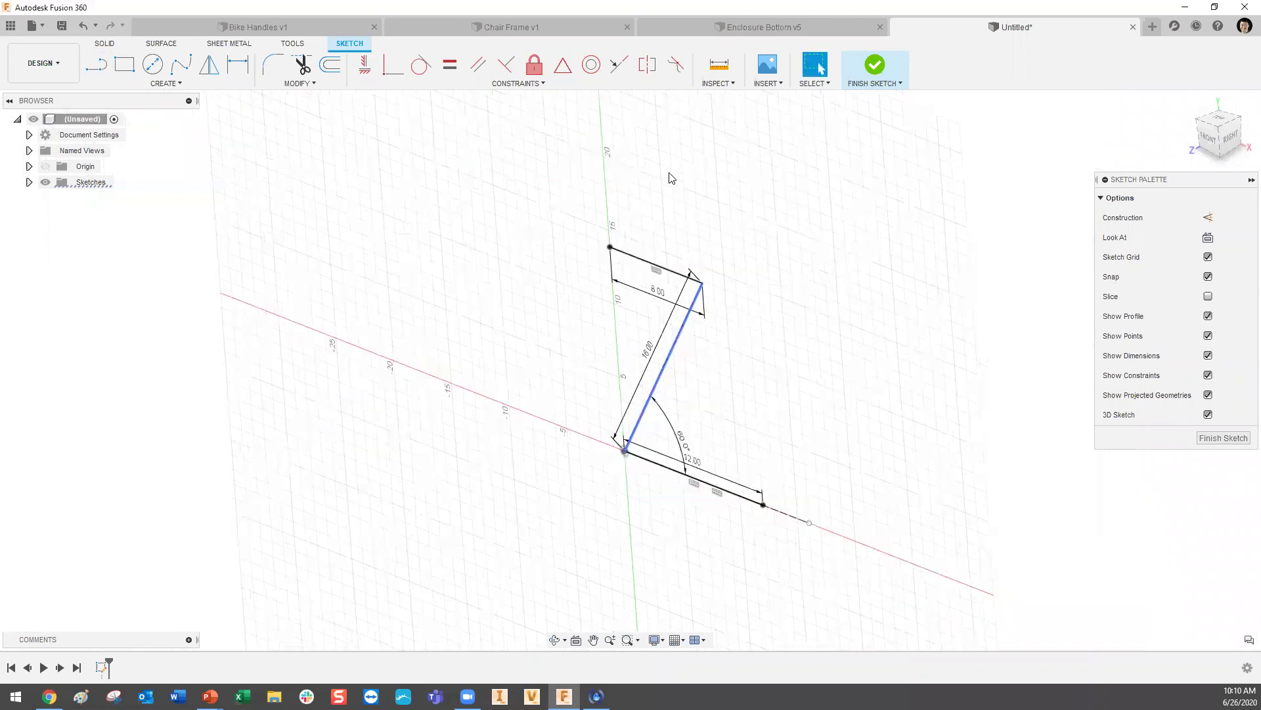
left_click(96, 72)
scroll(581, 164, "up", 3)
left_click(633, 375)
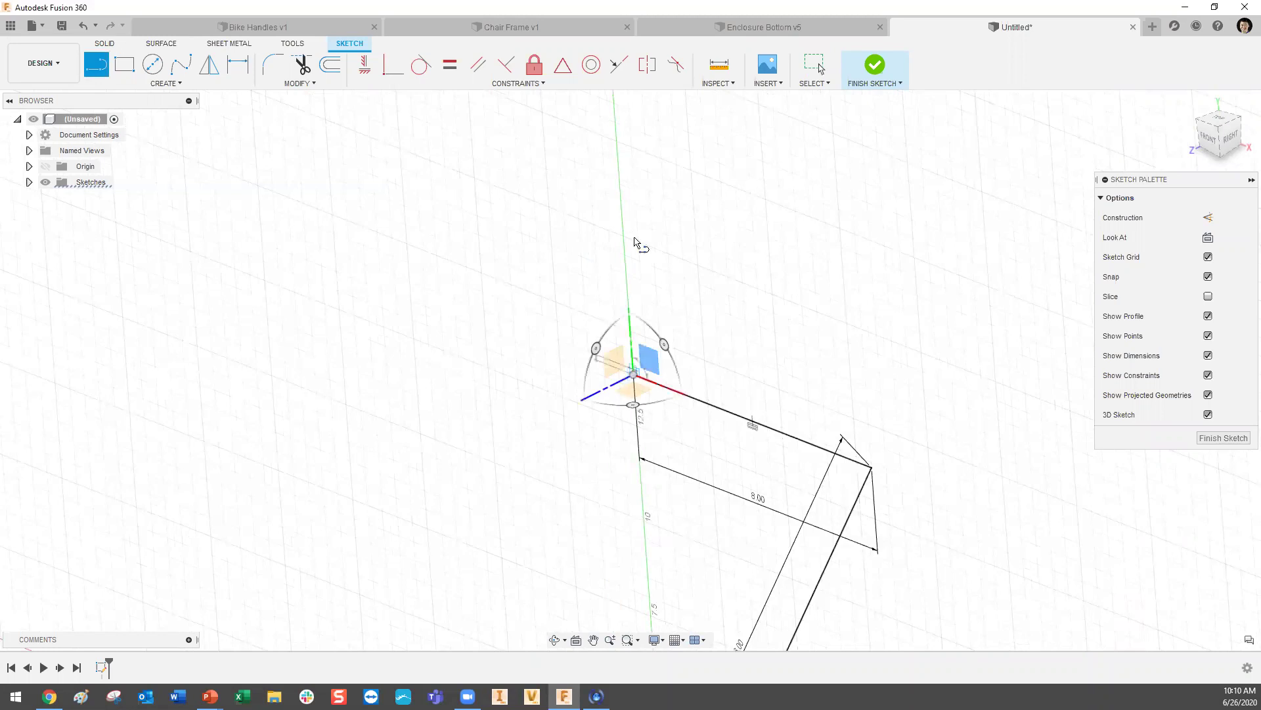
left_click(616, 165)
key("Escape")
left_click(618, 217)
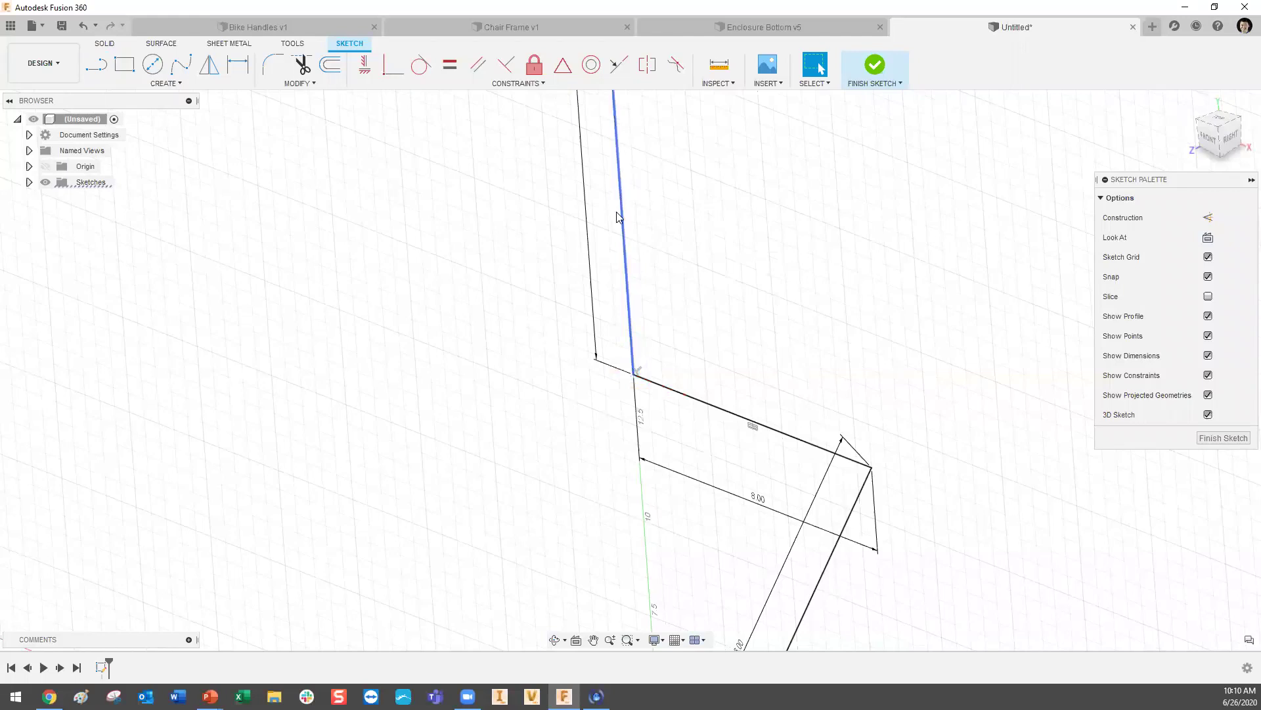
scroll(680, 257, "down", 8)
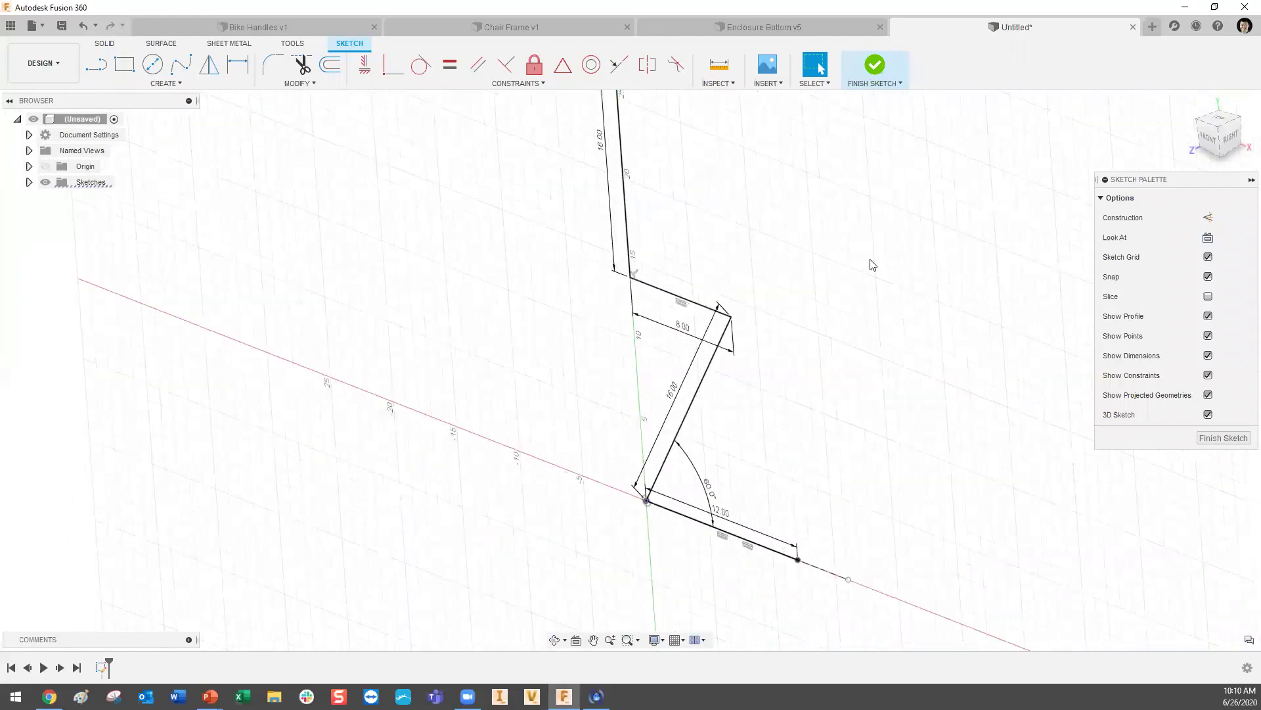
mouse_move(867, 369)
middle_mouse_down("shift")
mouse_move(811, 364)
mouse_move(895, 340)
mouse_move(866, 333)
mouse_move(869, 351)
mouse_move(852, 254)
mouse_move(838, 299)
middle_mouse_up("shift")
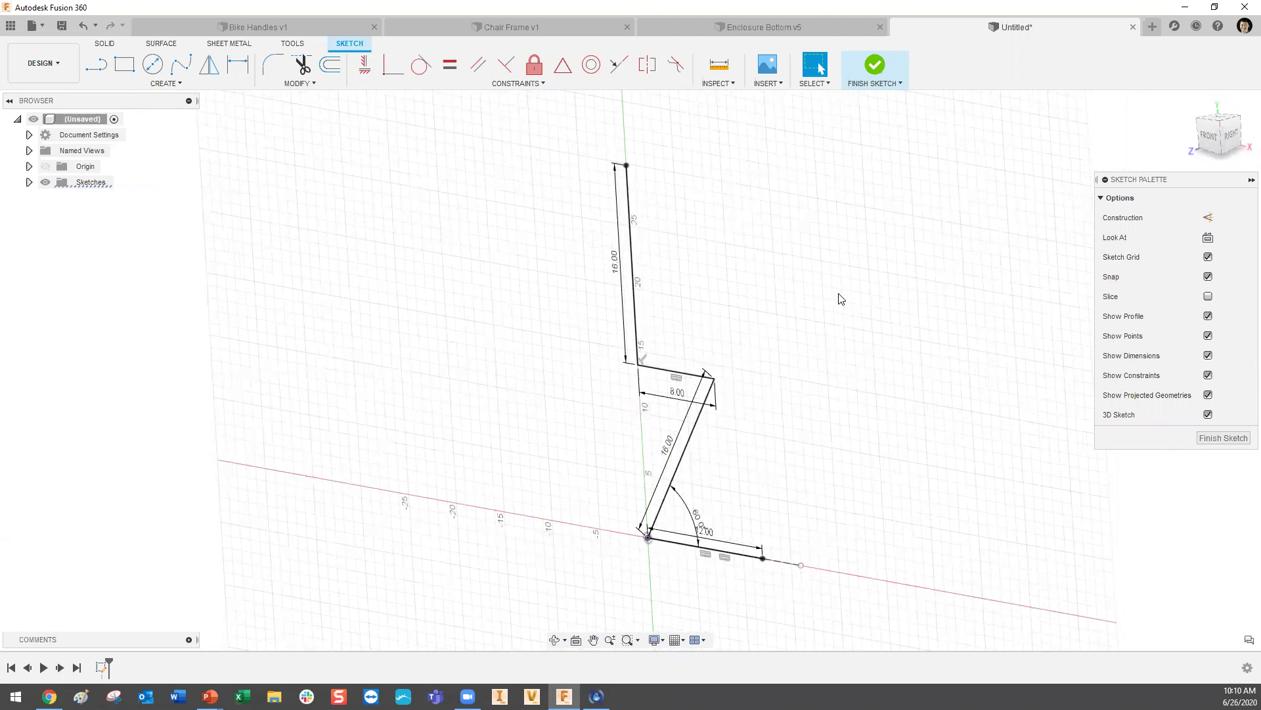
- Draw a 12 in line from the upper end of the upright 16 in line, parallel to the Z axis in the negative direction
middle_click_drag(794, 194, 621, 185)
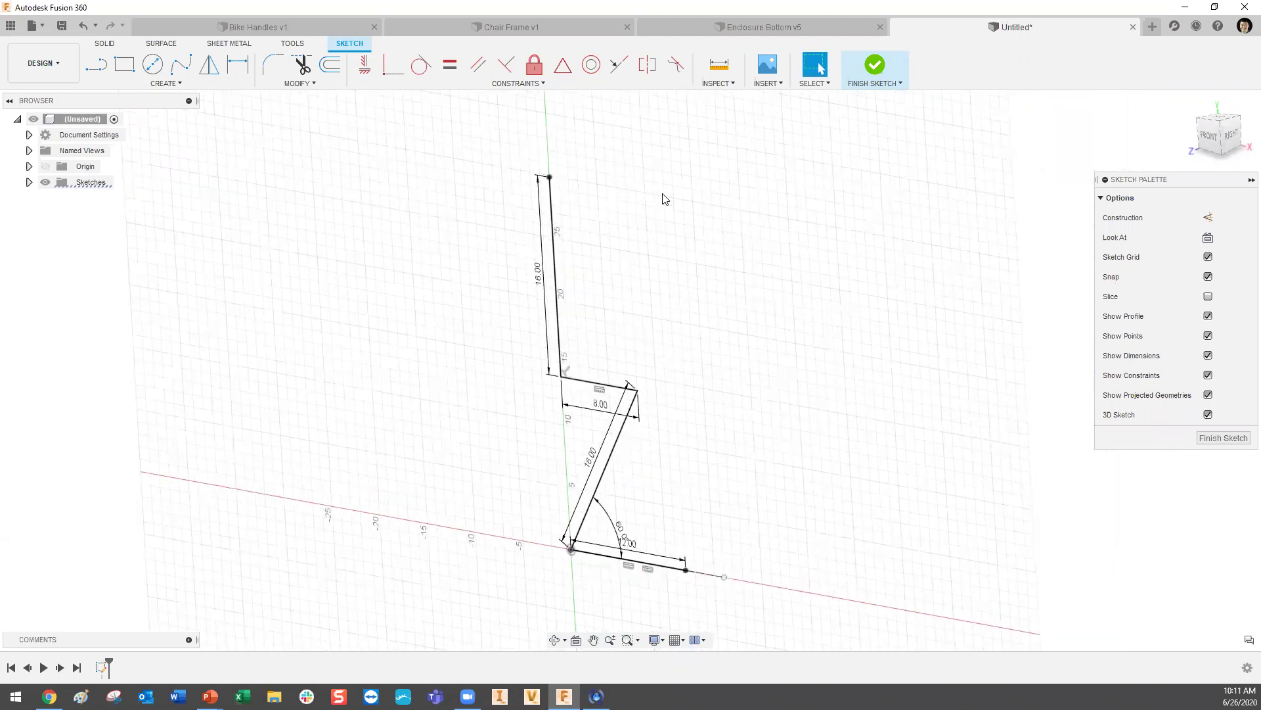
left_click(96, 63)
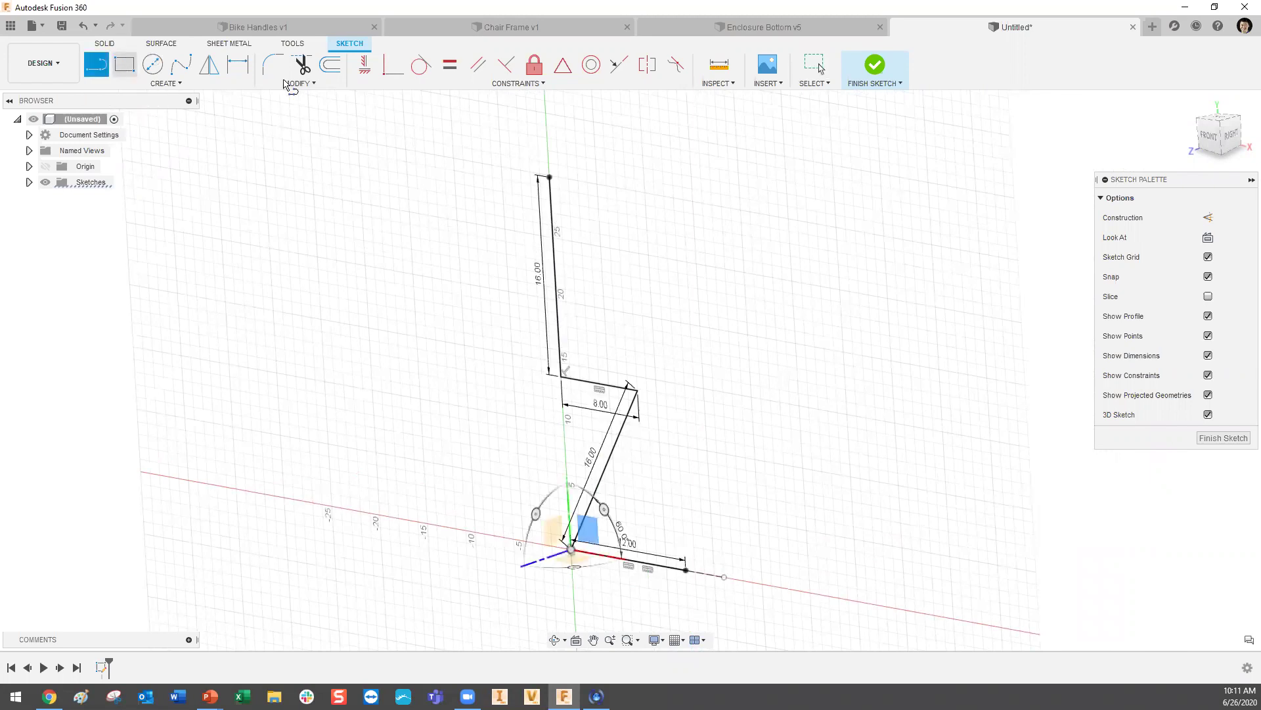
left_click(550, 176)
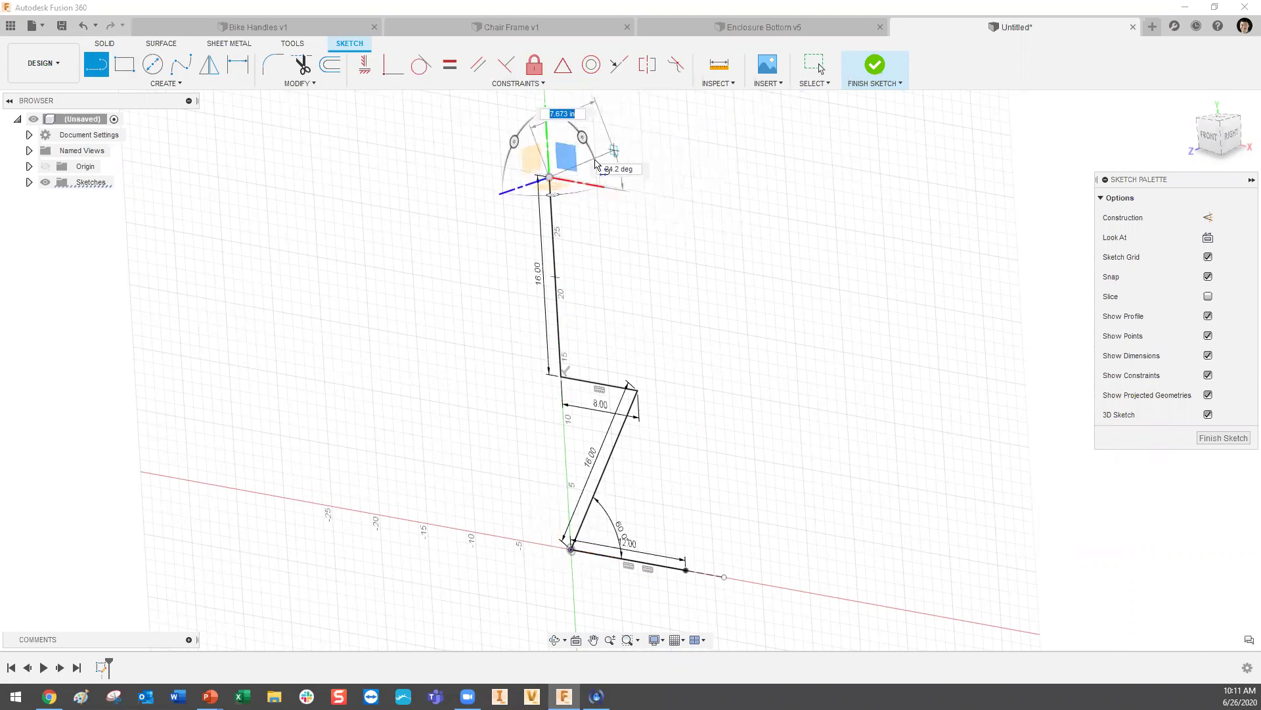
key("Escape")
left_click(527, 158)
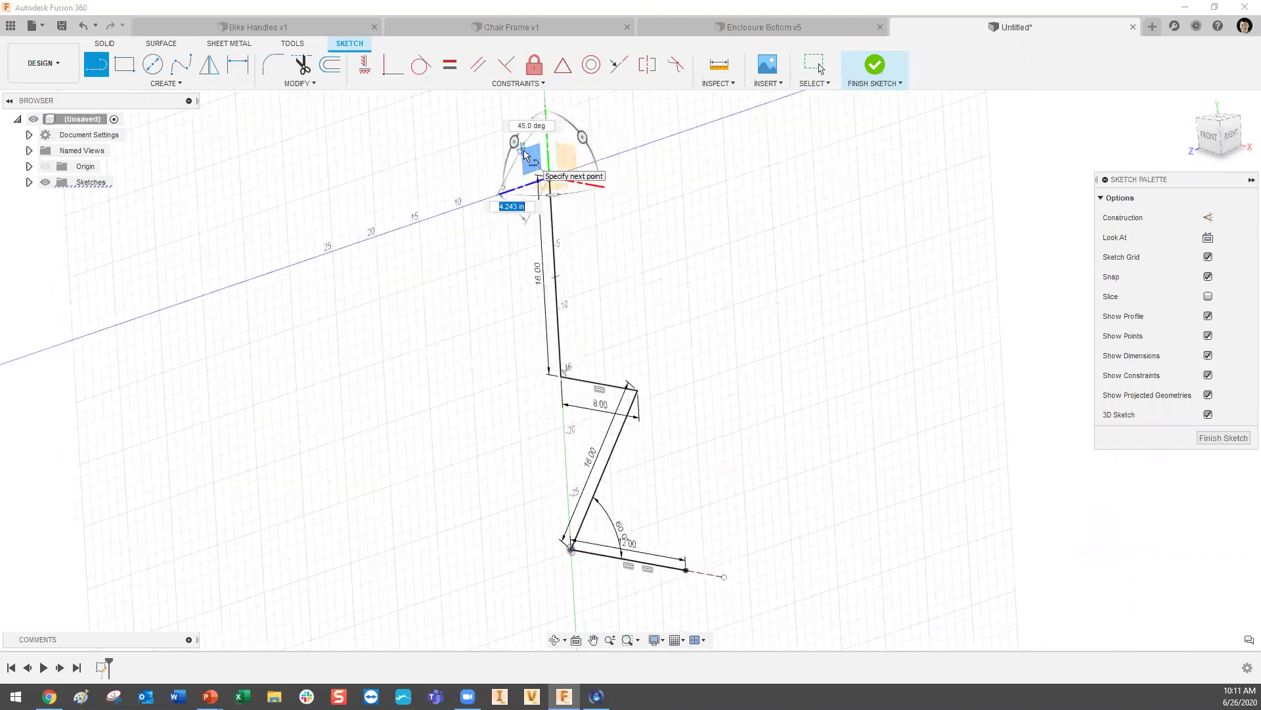
mouse_move(680, 227)
middle_mouse_down("shift")
mouse_move(684, 217)
mouse_move(649, 211)
mouse_move(619, 234)
mouse_move(661, 184)
middle_mouse_up("shift")
type("12")
key("Tab")
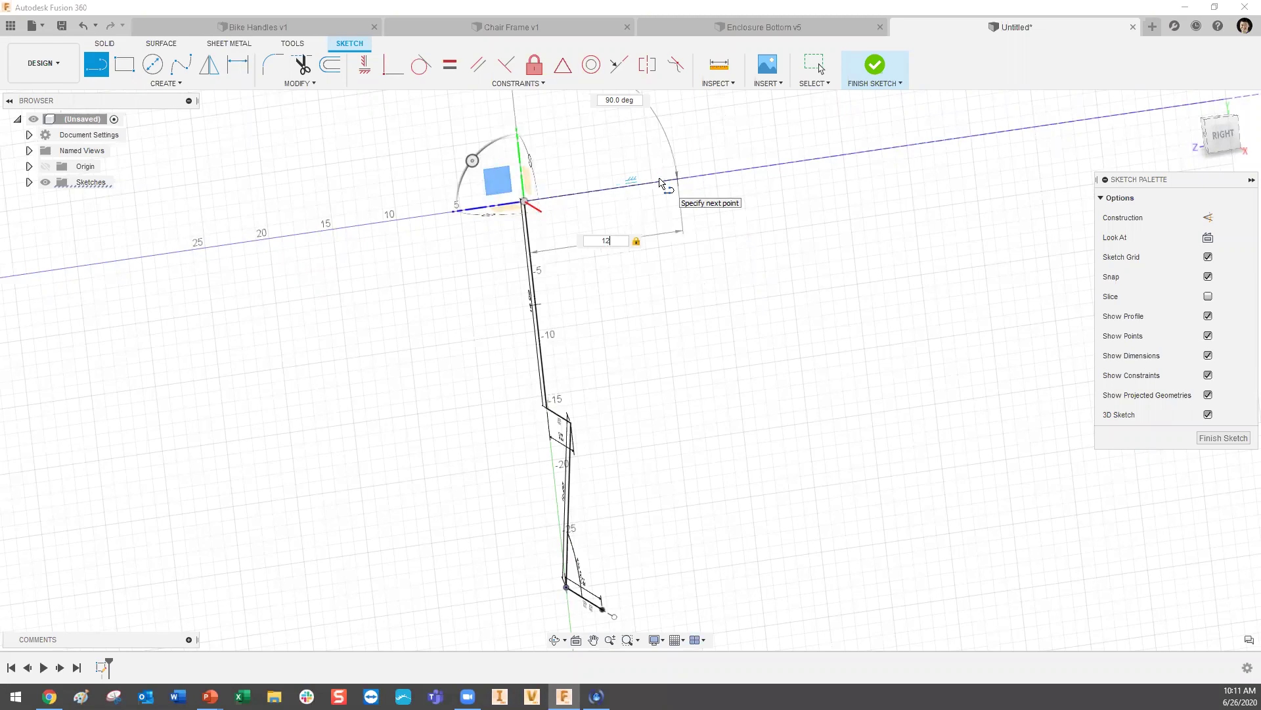
key("Return")
key("Escape")
mouse_move(679, 256)
middle_mouse_down("shift")
mouse_move(718, 256)
mouse_move(743, 281)
mouse_move(677, 295)
mouse_move(635, 322)
mouse_move(593, 191)
mouse_move(611, 213)
mouse_move(683, 205)
mouse_move(723, 221)
mouse_move(617, 209)
mouse_move(641, 203)
mouse_move(688, 214)
mouse_move(692, 230)
mouse_move(609, 220)
mouse_move(683, 254)
middle_mouse_up("shift")
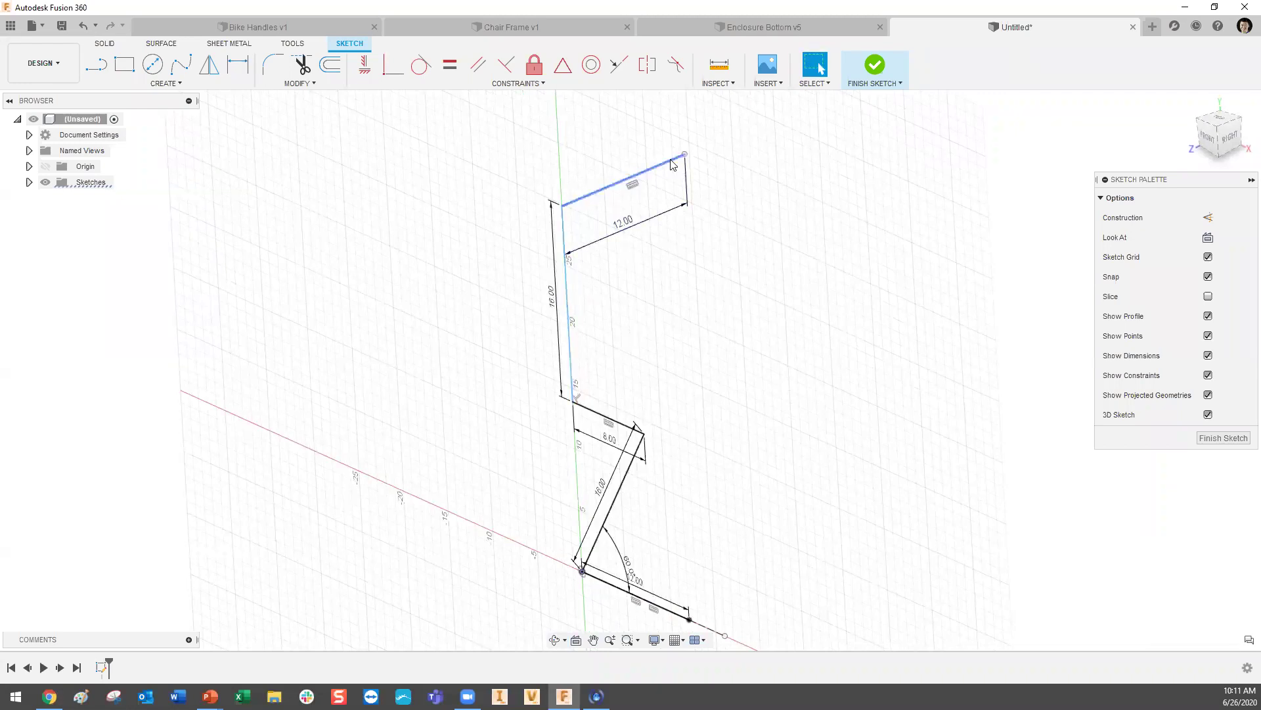
- Apply a Horizontal/Vertical constraint to the upright 16 in line
left_click(375, 69)
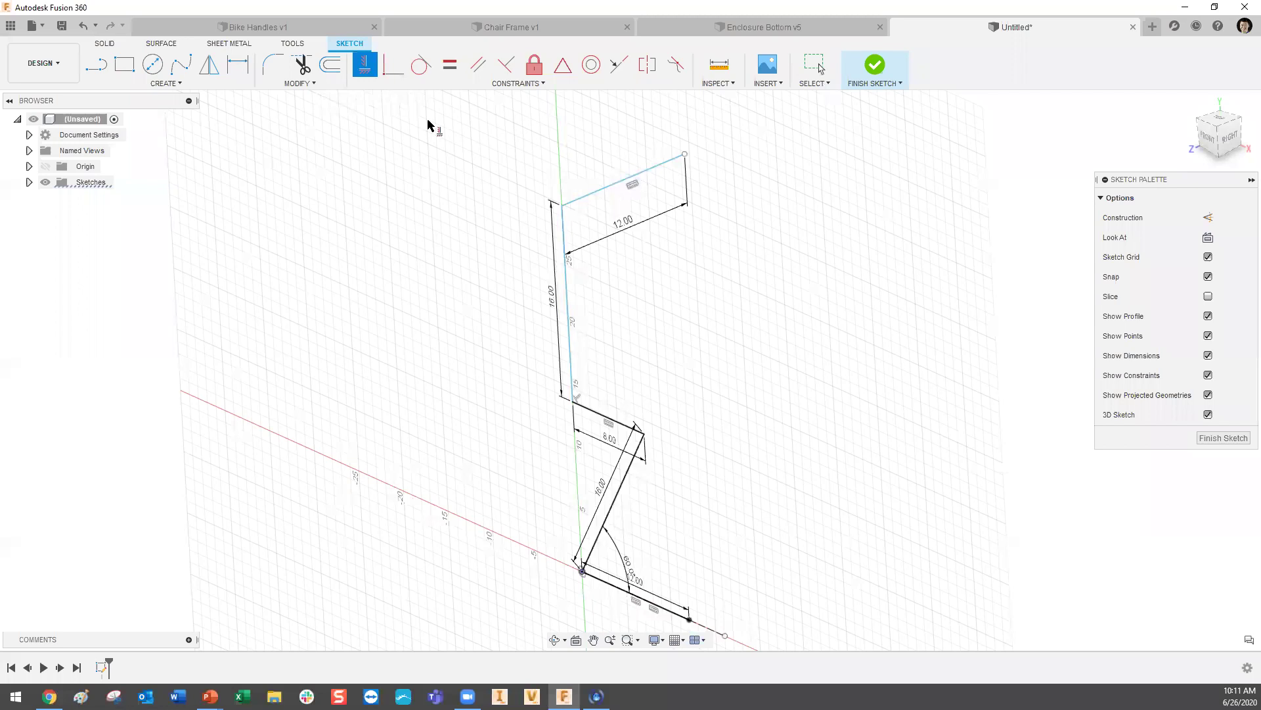
left_click(569, 275)
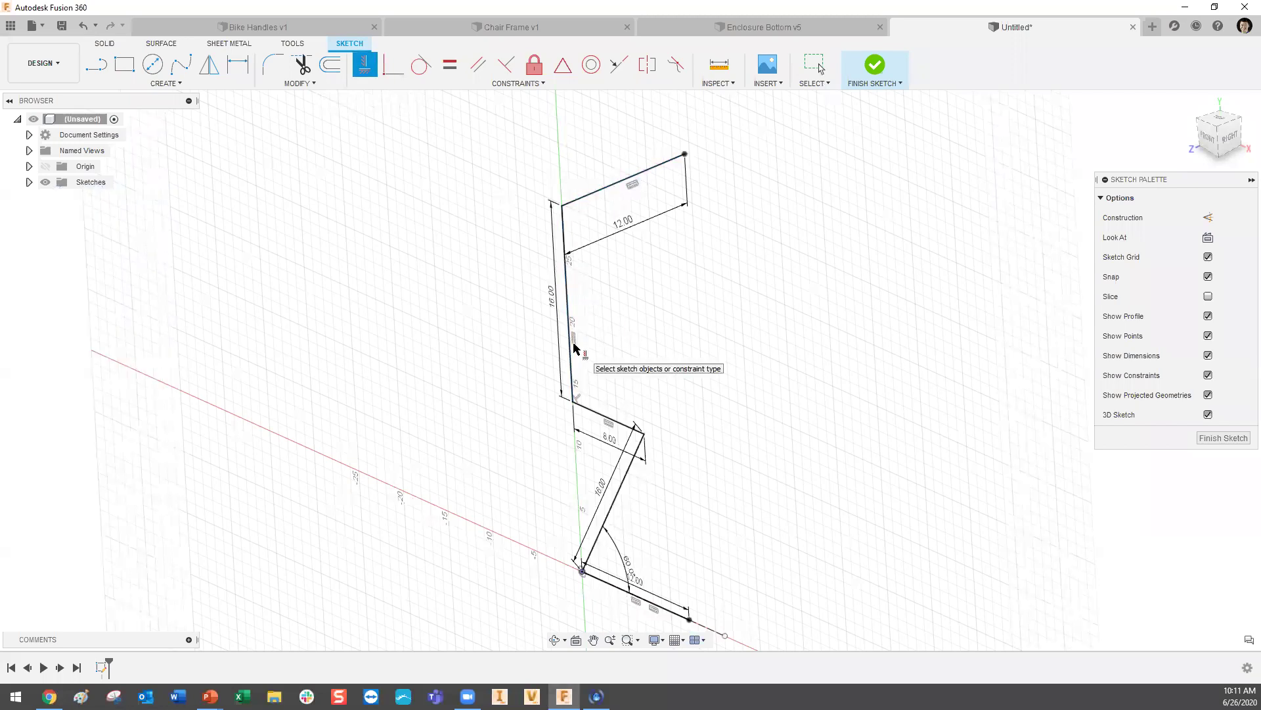
key("Escape")
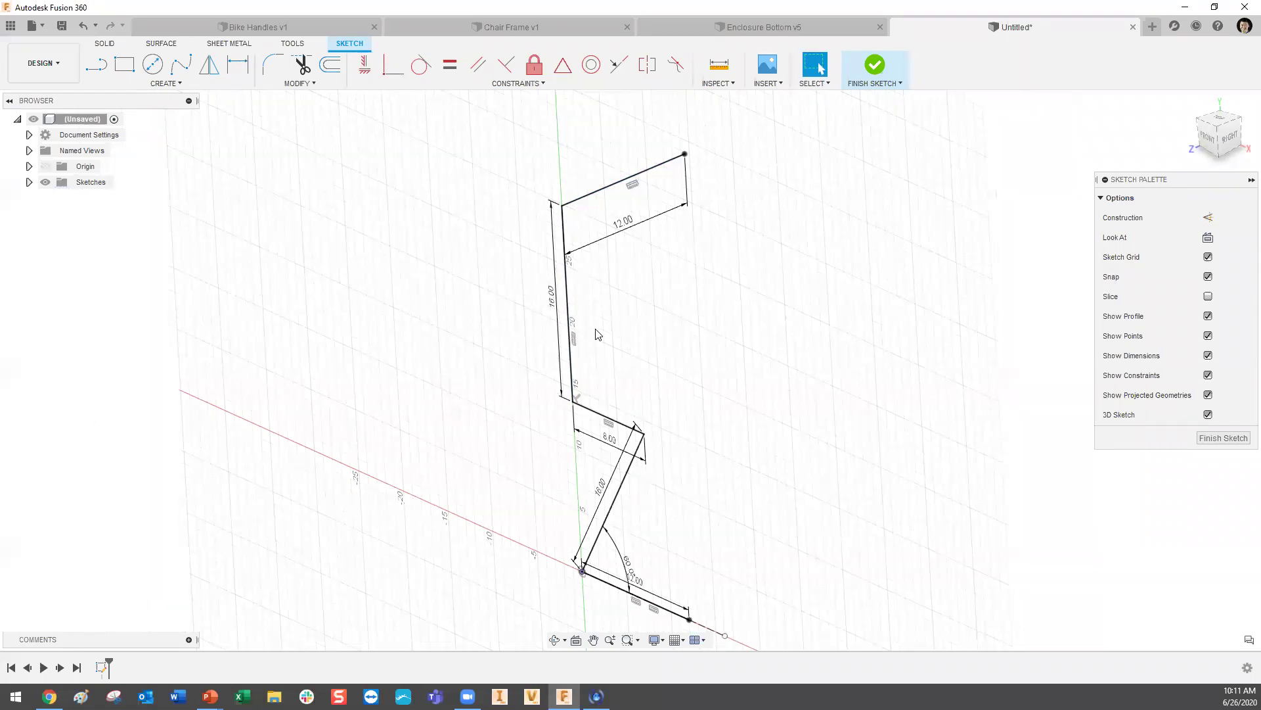
- Draw a 12 in line from the free end of the base line on the X axis, running in the negative Z direction
left_click(660, 169)
key("l")
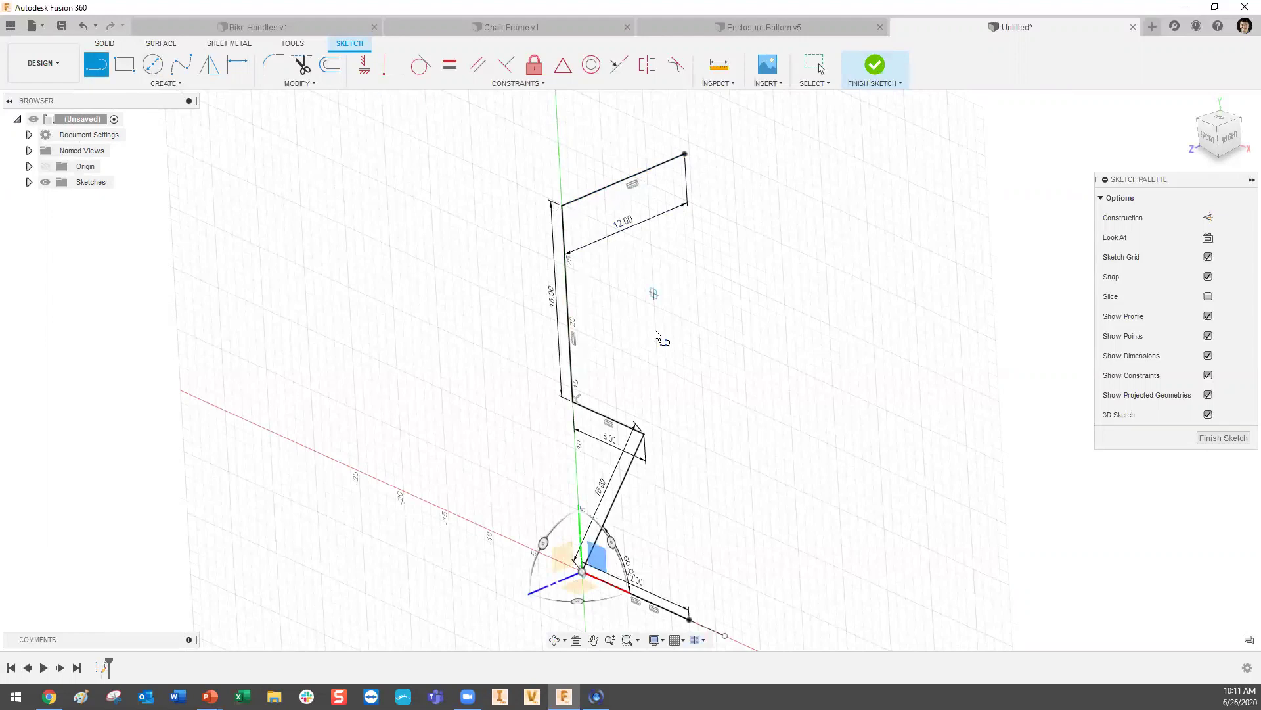
scroll(621, 467, "down", 4)
left_click(623, 508)
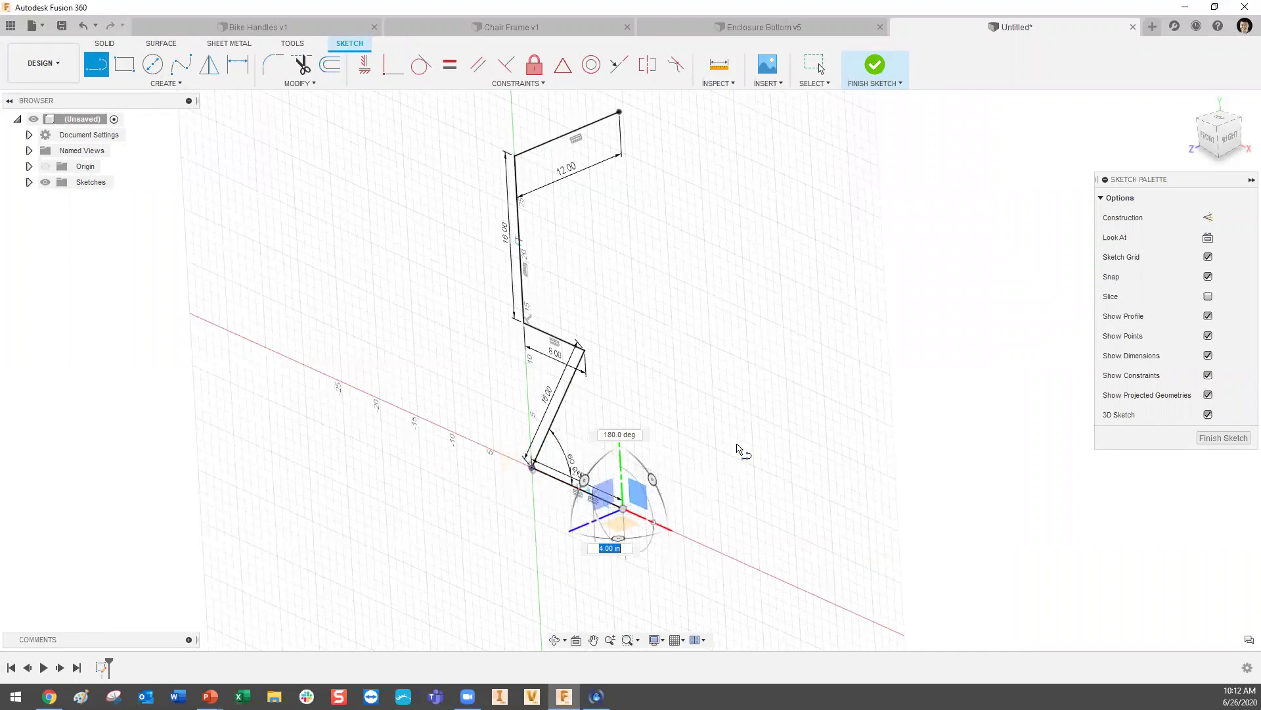
type("12")
key("Return")
key("Escape")
mouse_move(783, 466)
middle_mouse_down("shift")
mouse_move(726, 450)
mouse_move(747, 437)
mouse_move(775, 462)
mouse_move(780, 388)
mouse_move(754, 307)
middle_mouse_up("shift")
- Draw a line about 14 in long from the far end of the lower Z-direction line, back in the negative X direction
key("l")
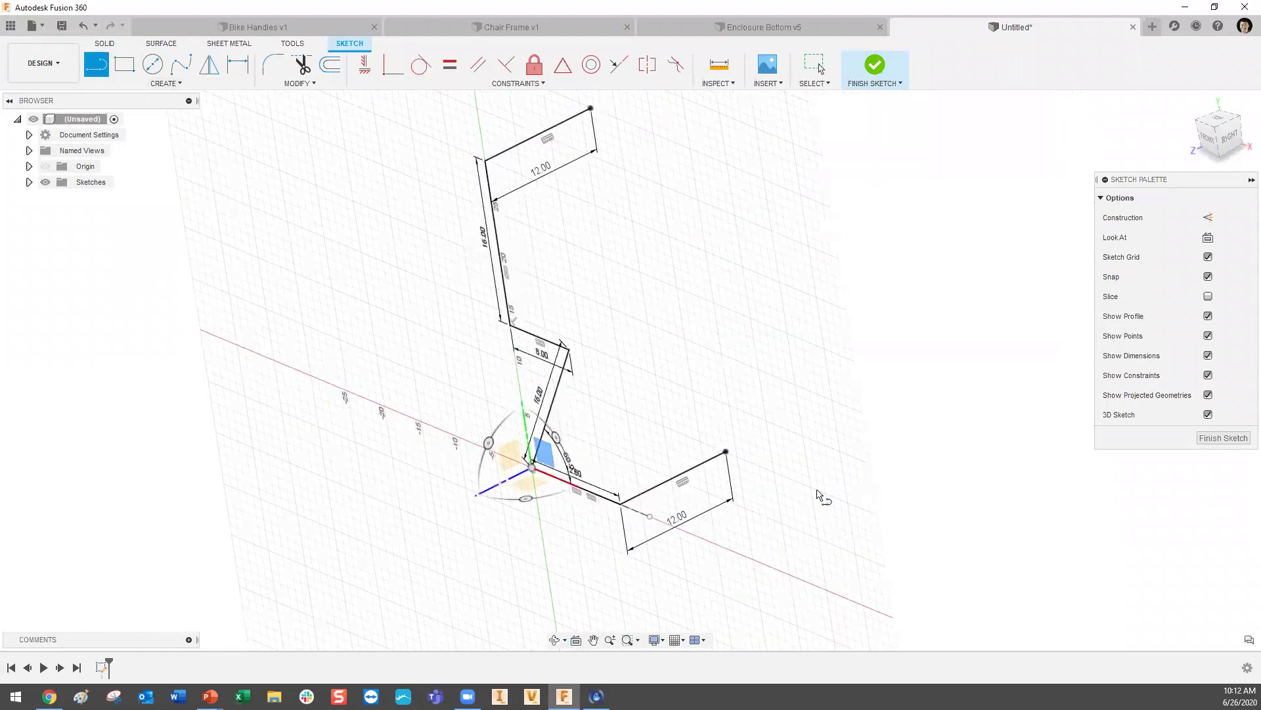
left_click(726, 452)
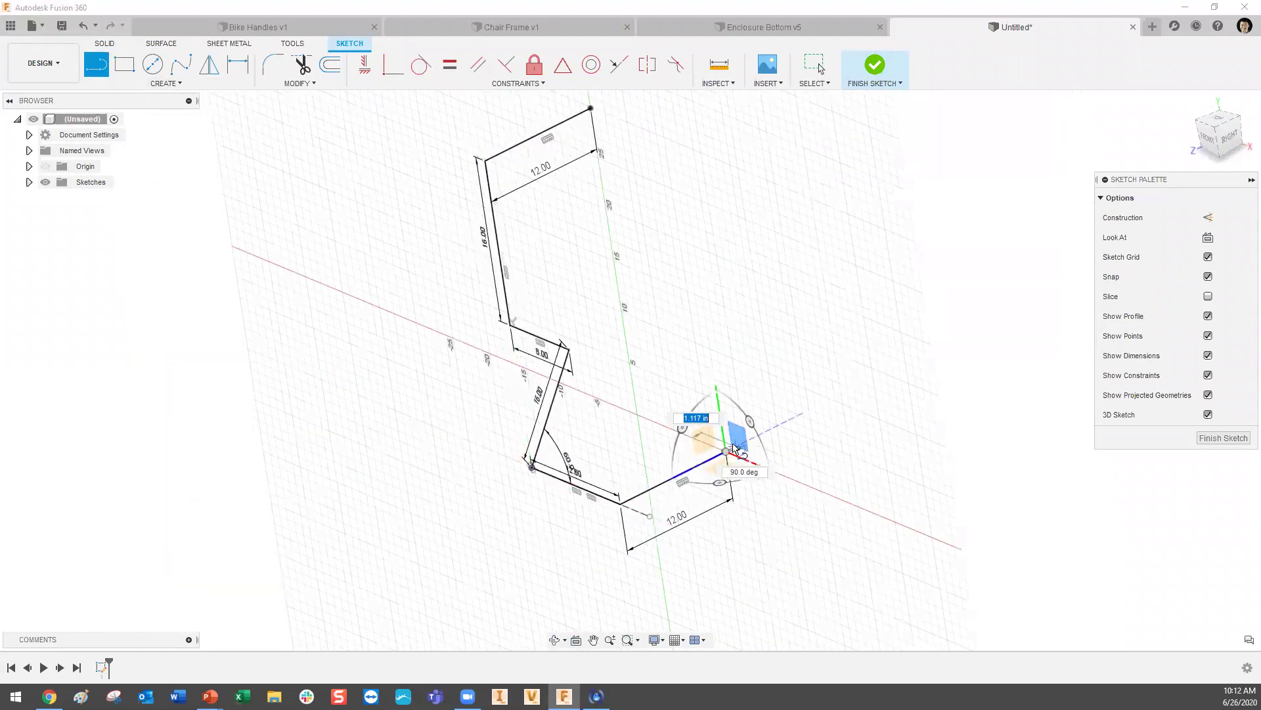
left_click(622, 409)
key("Escape")
mouse_move(760, 464)
middle_mouse_down("shift")
mouse_move(798, 473)
mouse_move(808, 493)
middle_mouse_up("shift")
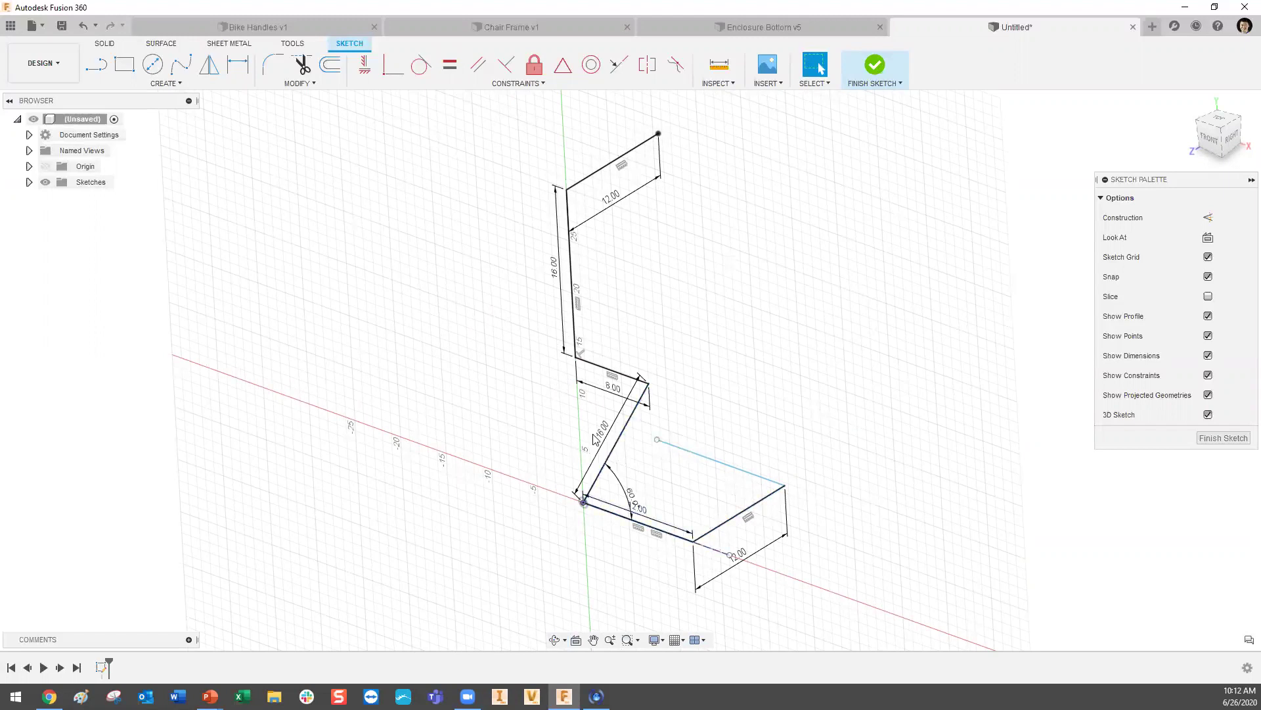
- Make the rear base line equal in length to the 12 in line on the X axis
left_click(760, 485)
left_click(550, 289)
left_click(450, 69)
left_click(702, 450)
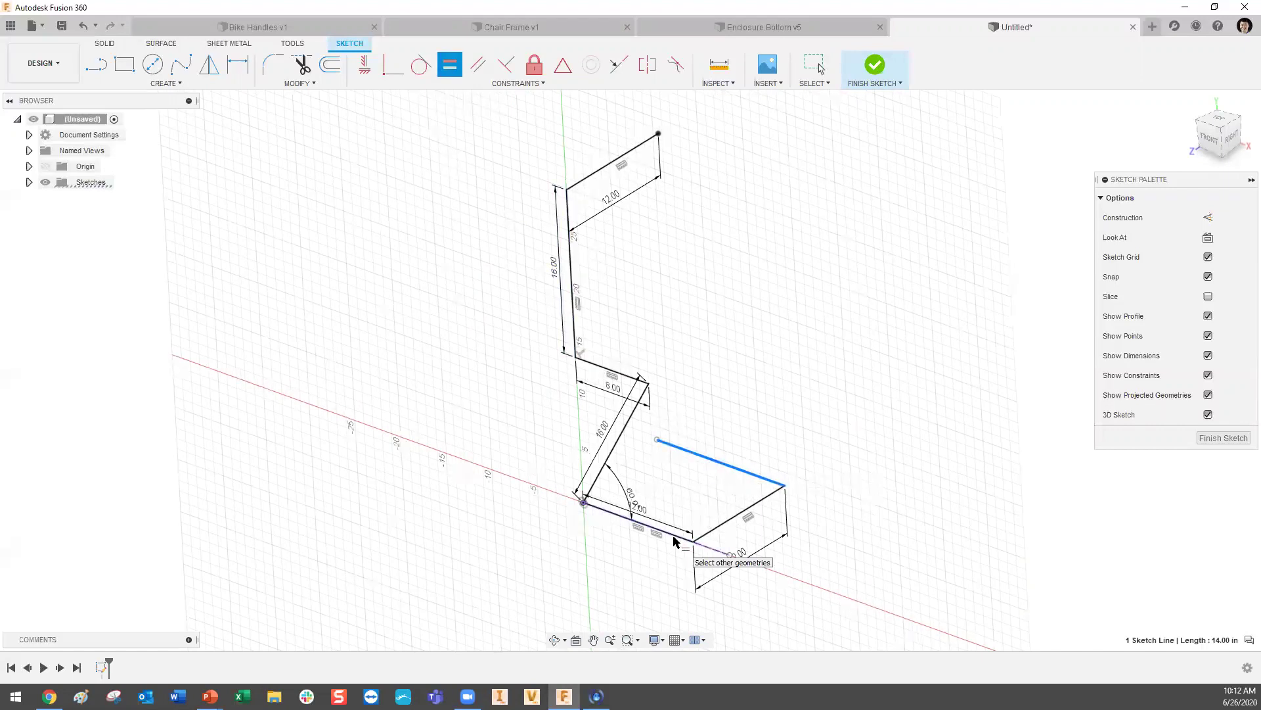
left_click(611, 519)
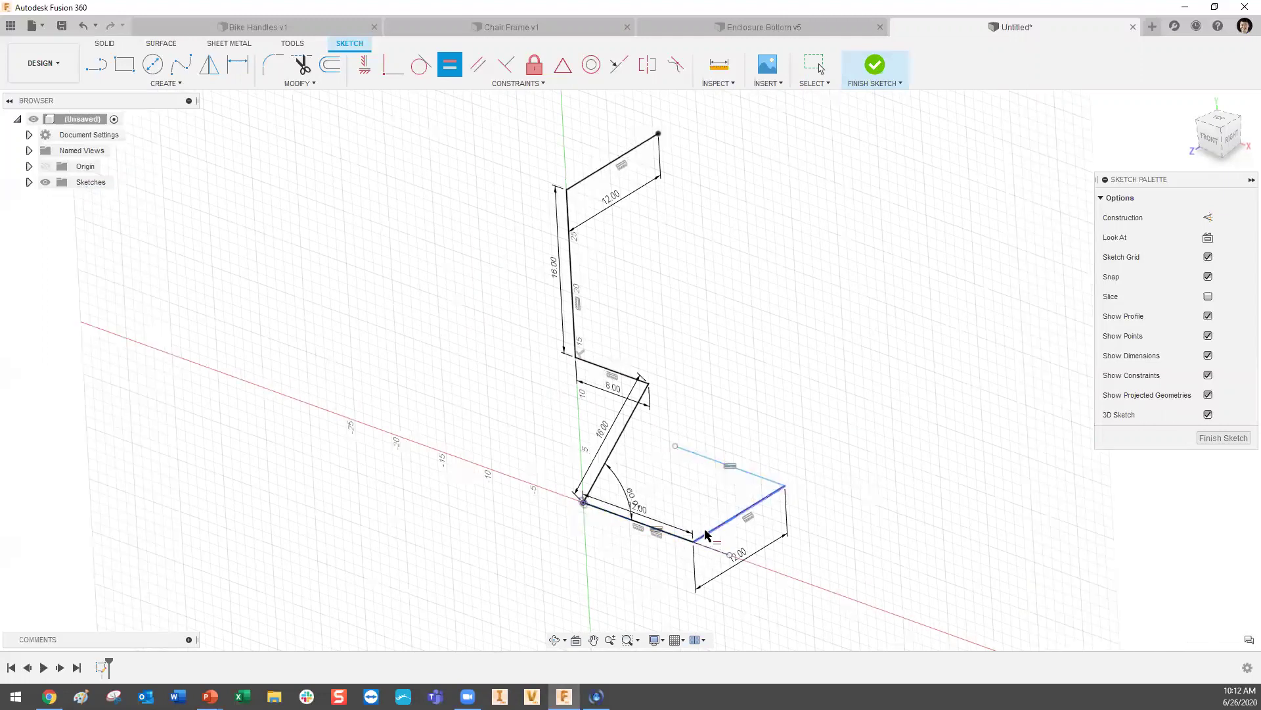
key("Escape")
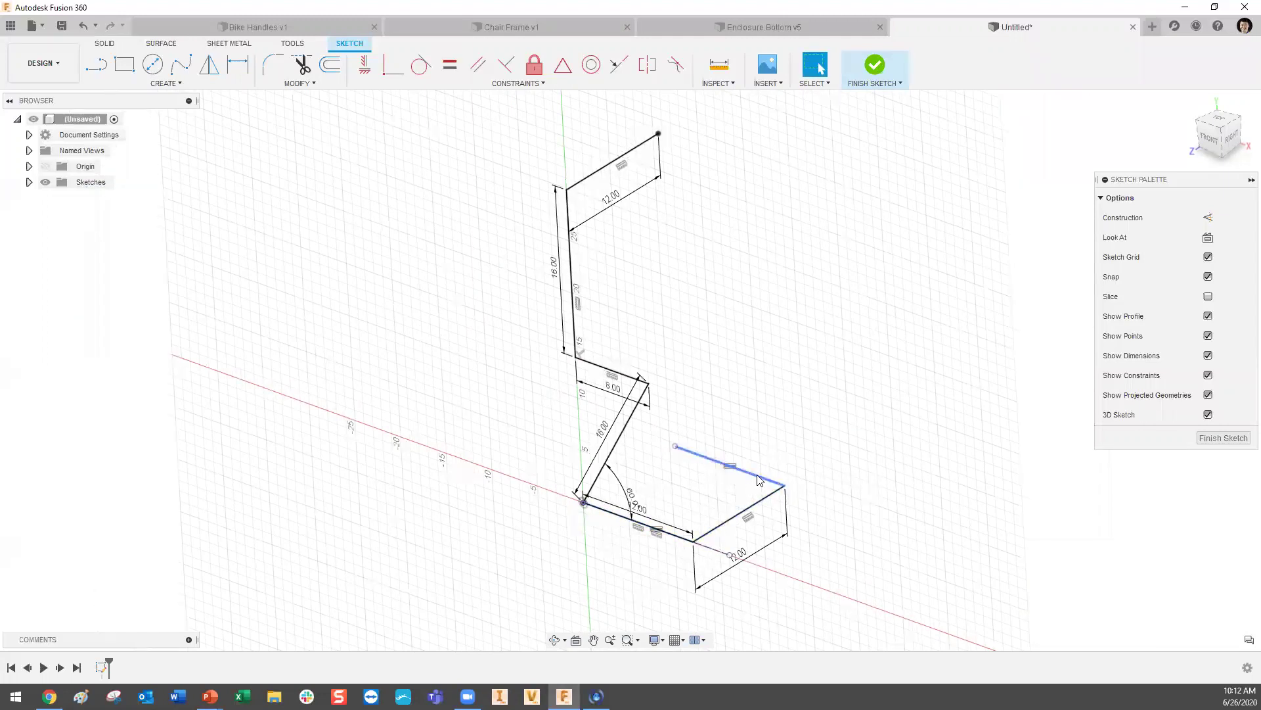
- Move the 12 in dimension of the line on the X axis to below the line
scroll(664, 537, "up", 4)
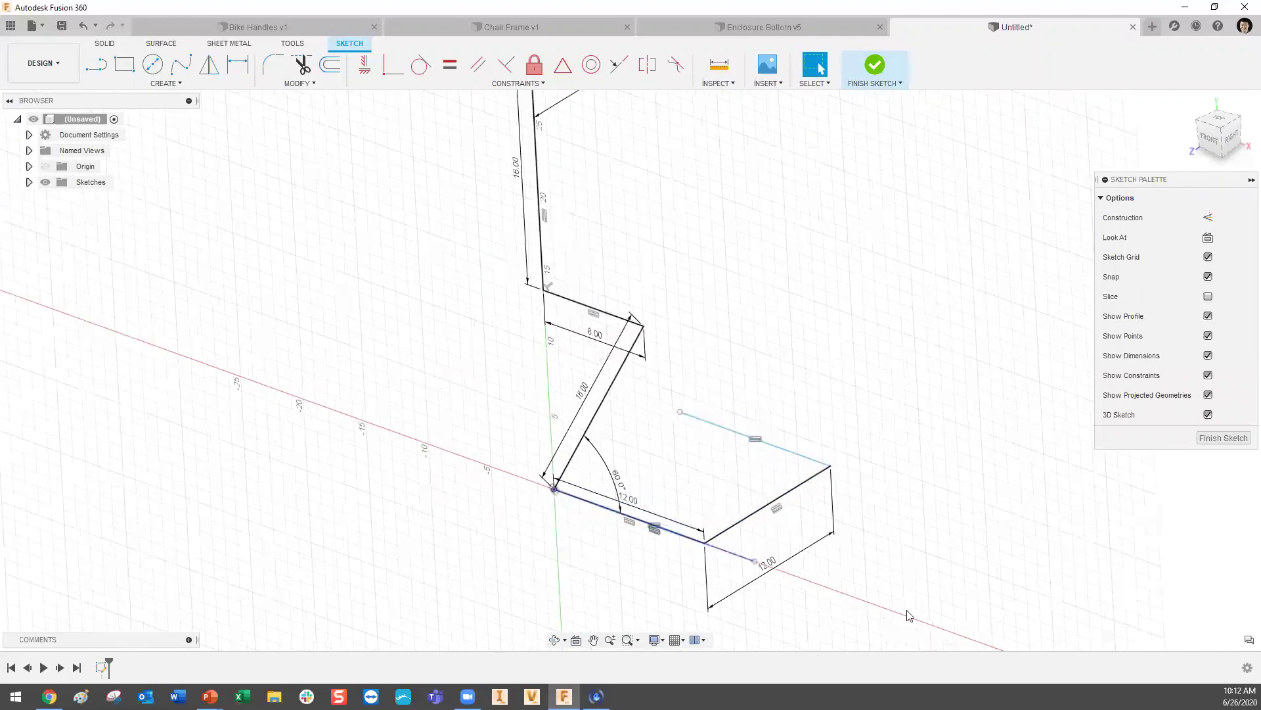
left_click_drag(600, 473, 591, 575)
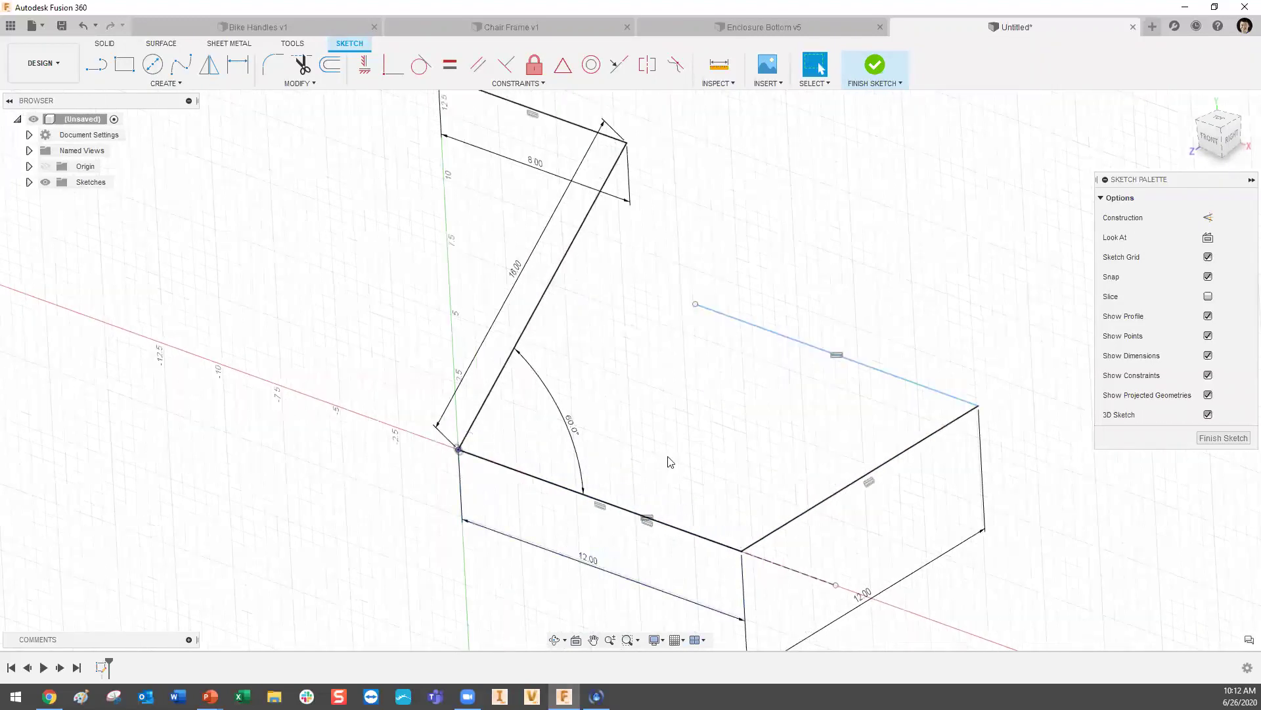
- Apply a Parallel constraint between the rear base line and the 12 in line on the X axis
scroll(690, 505, "down", 2)
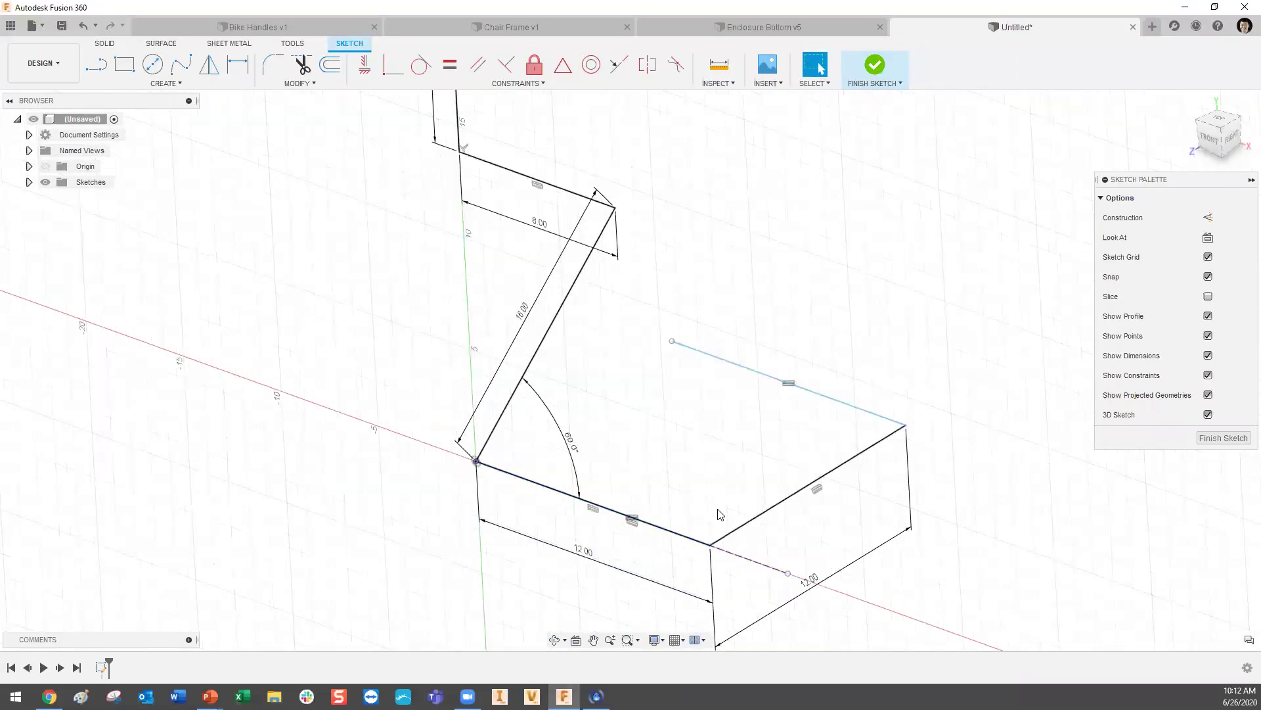
scroll(733, 439, "up", 2)
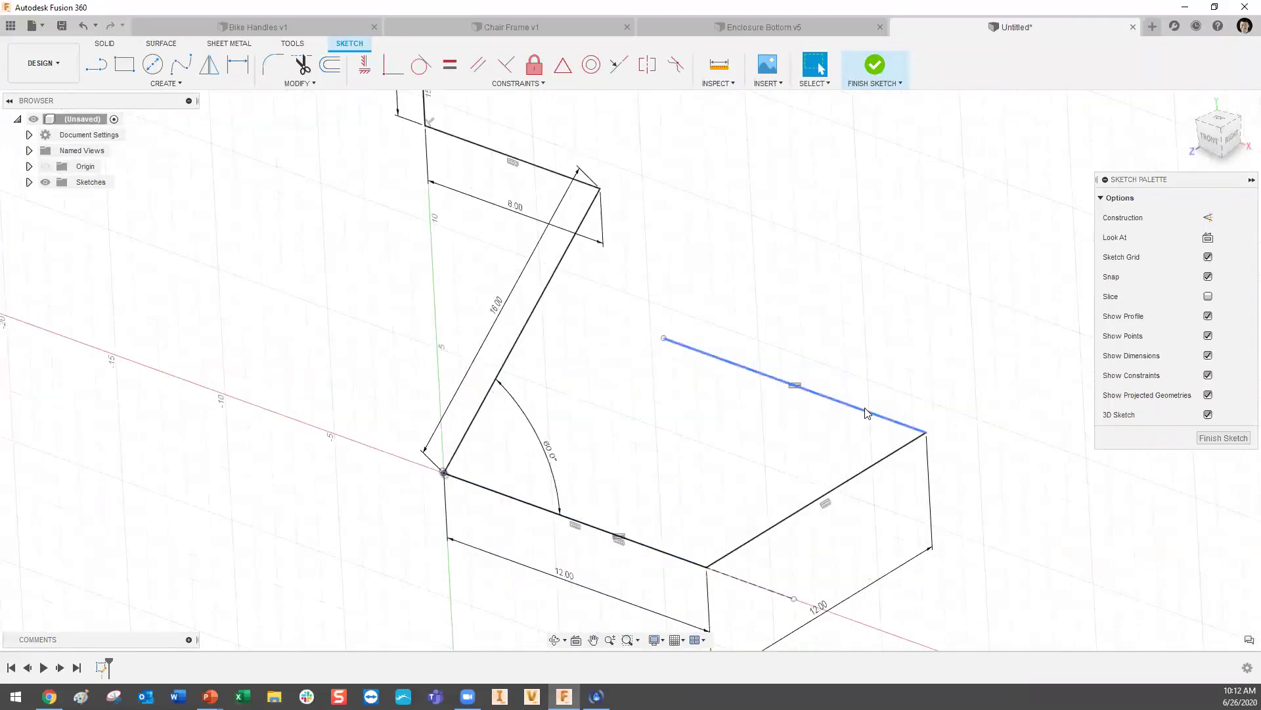
scroll(728, 441, "down", 2)
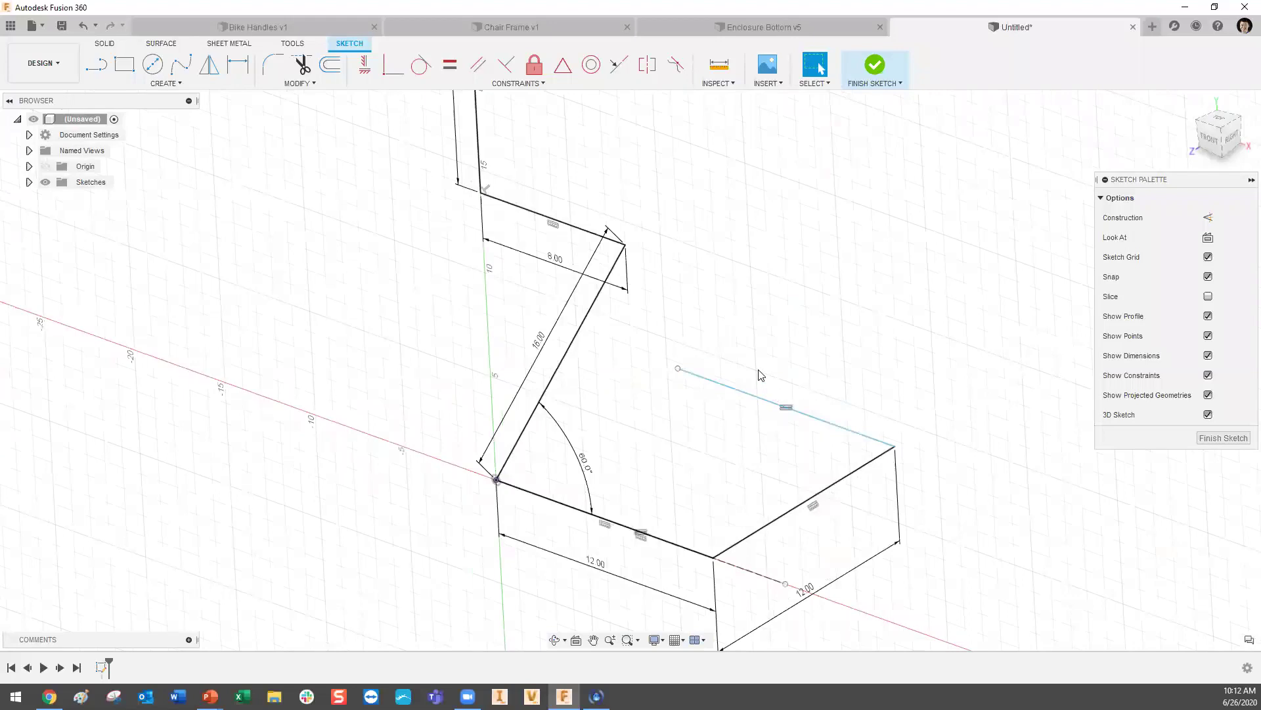
scroll(760, 375, "up", 2)
left_click(477, 65)
left_click(766, 388)
left_click(663, 573)
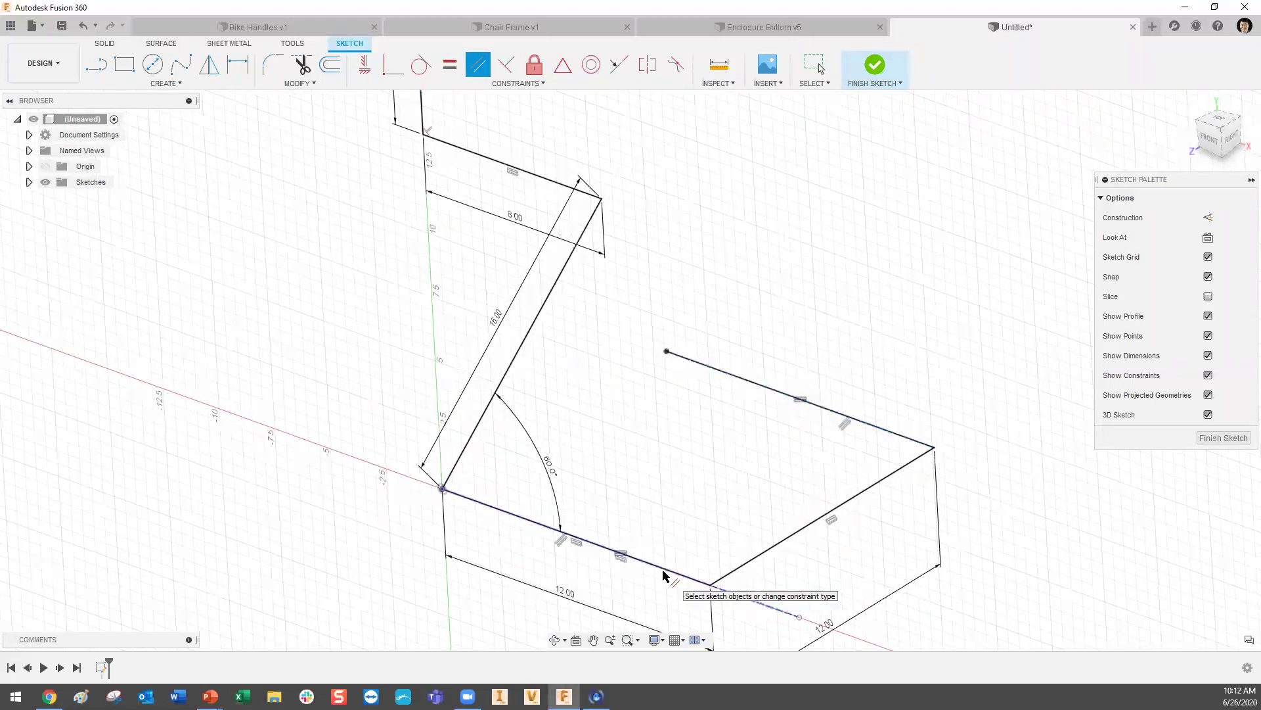
key("Escape")
- Draw an angled line up from the free end of the rear base line, in the XY plane and leaning toward positive X
scroll(755, 434, "down", 2)
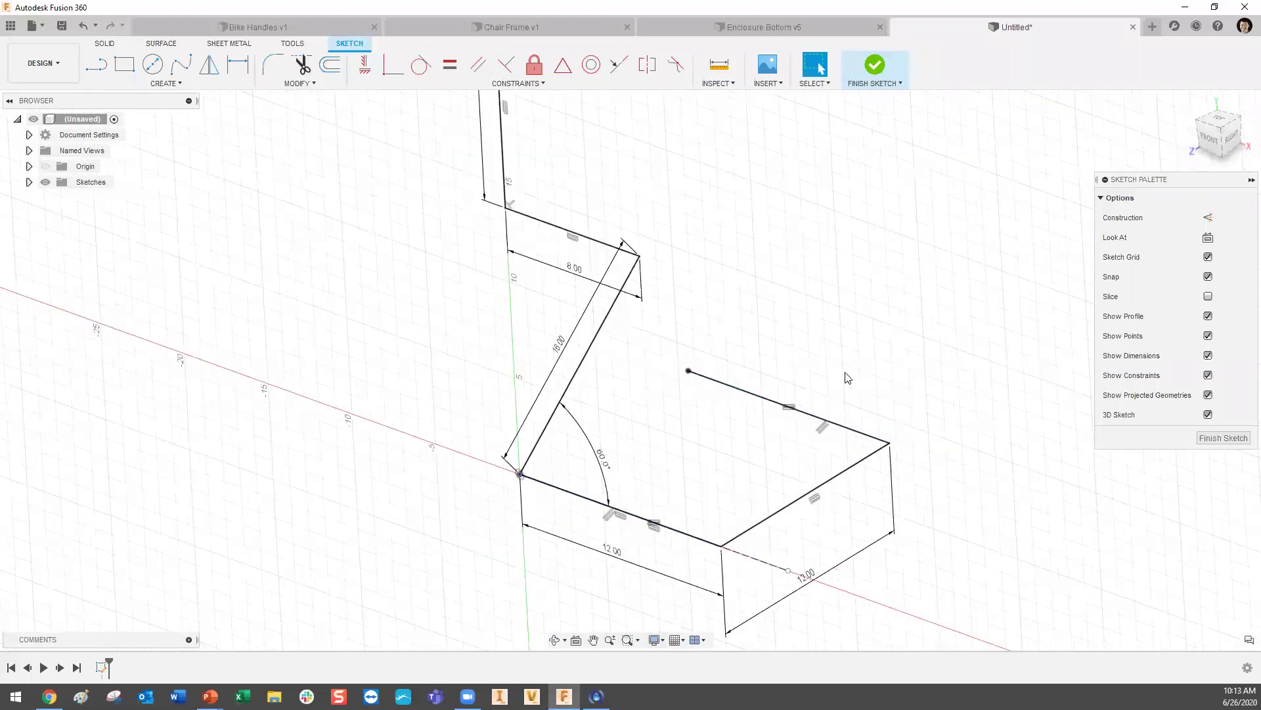
scroll(847, 378, "down", 1)
middle_click_drag(816, 346, 797, 384)
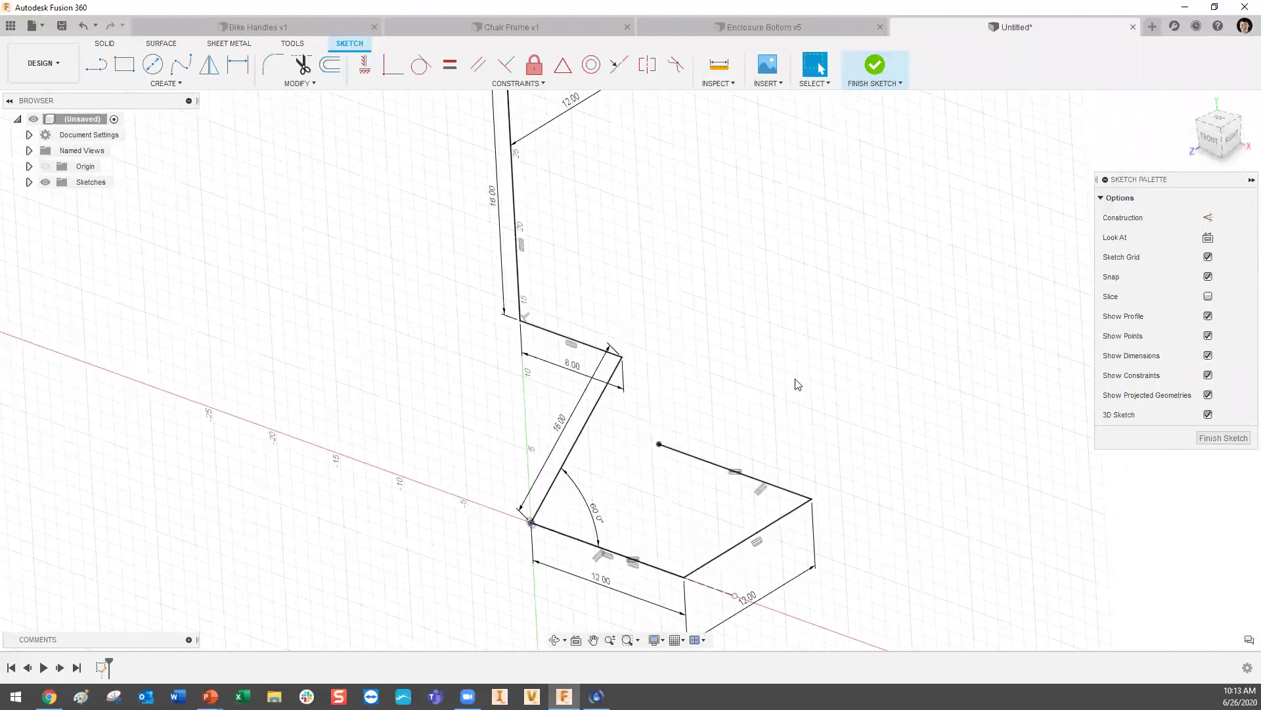
left_click(97, 63)
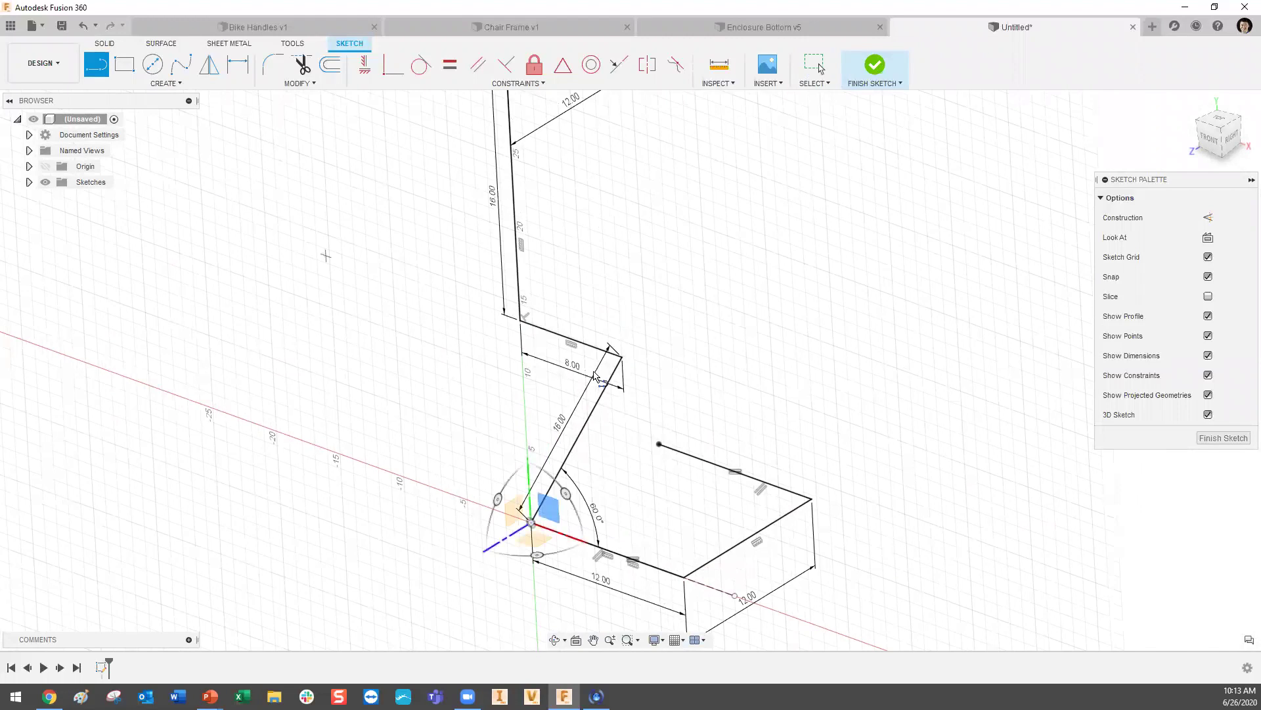
left_click(659, 444)
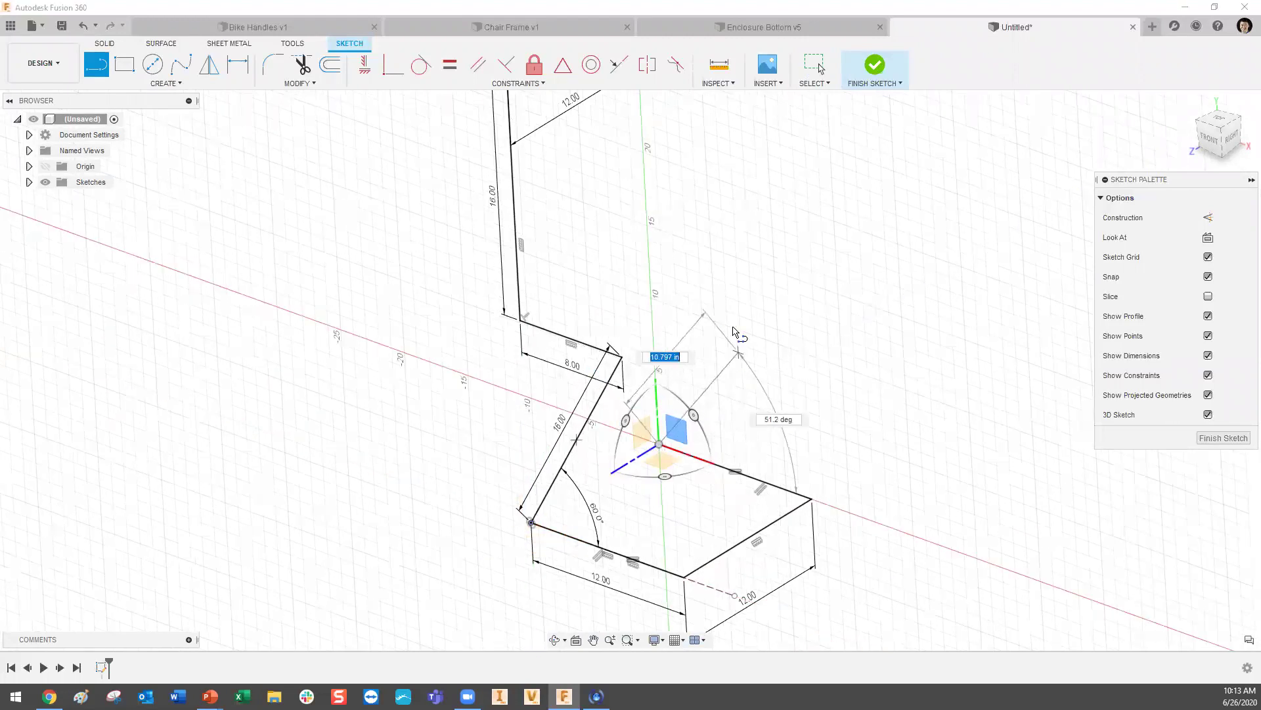
left_click(768, 304)
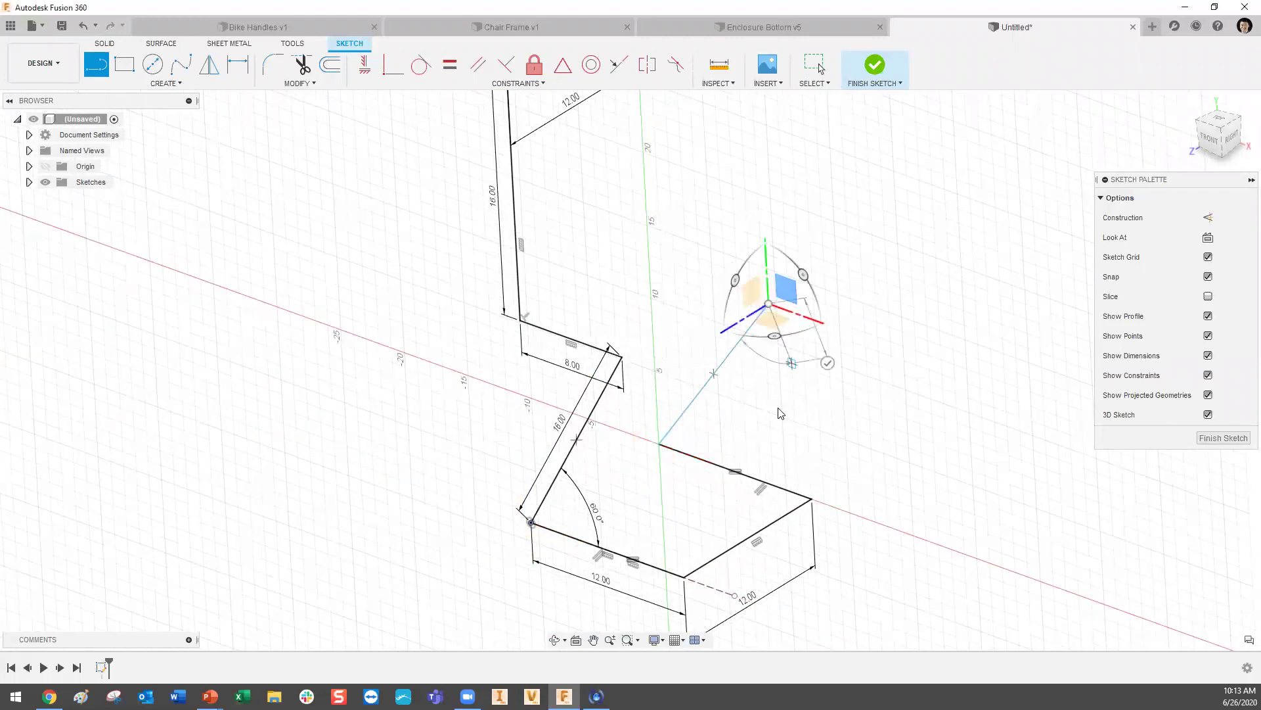
key("Escape")
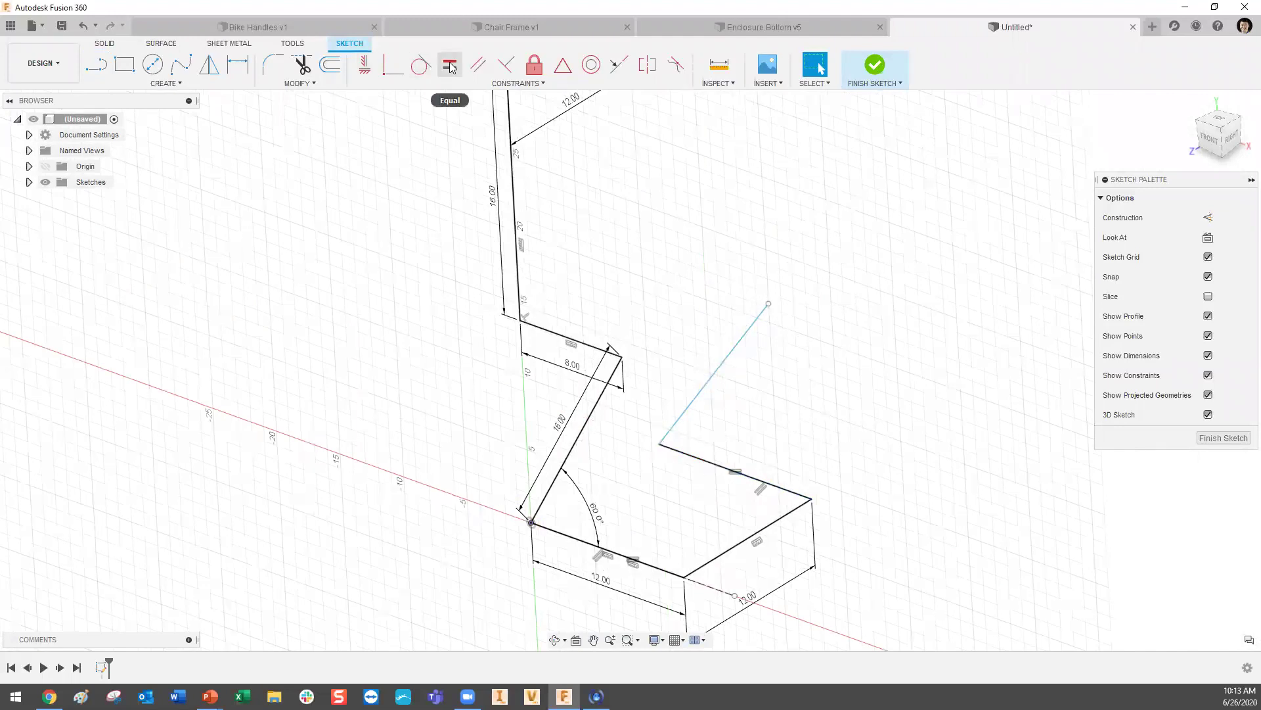
- Make the rear angled line parallel and equal in length to the front 16 in angled line
left_click(478, 65)
left_click(748, 339)
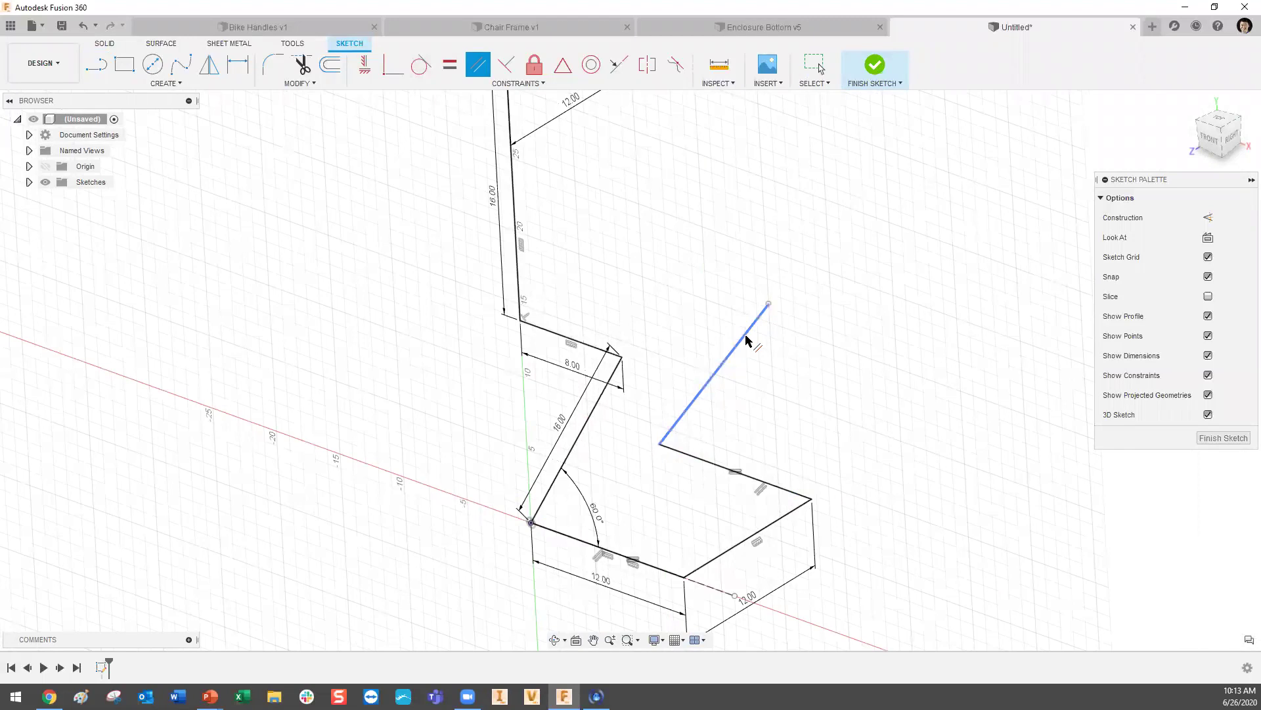
left_click(600, 412)
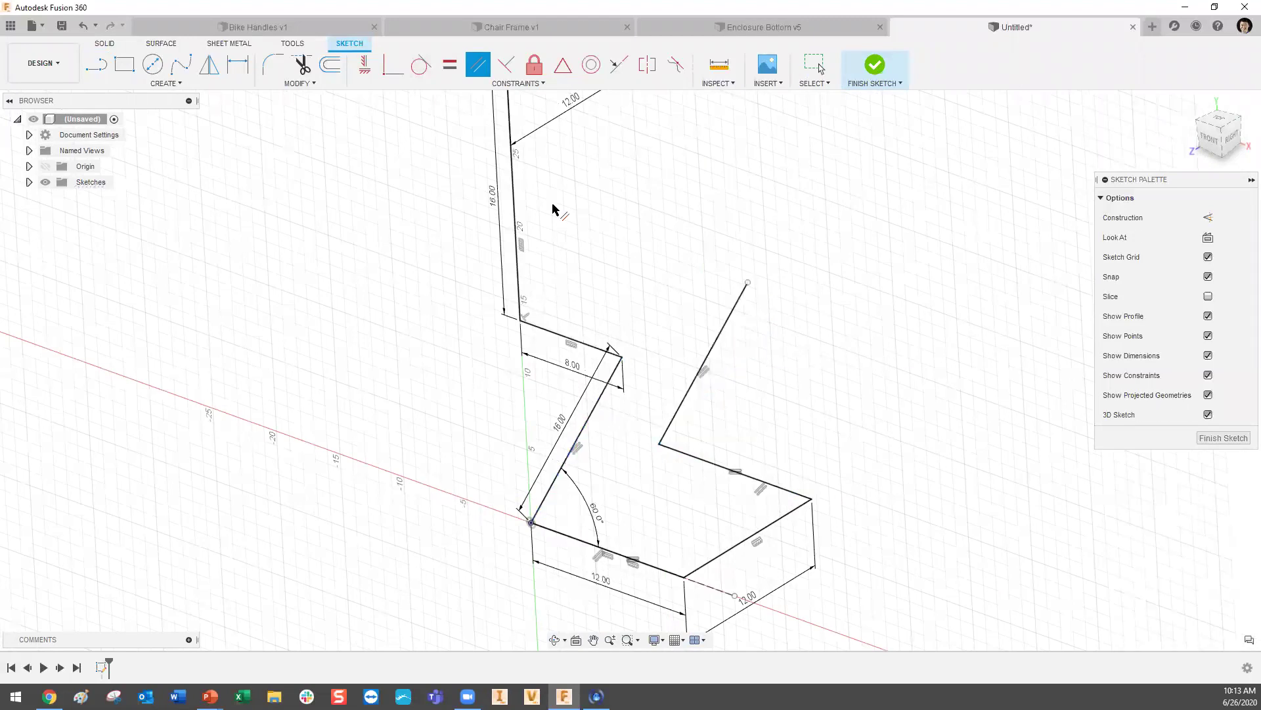
left_click(449, 65)
left_click(731, 313)
left_click(603, 401)
key("Escape")
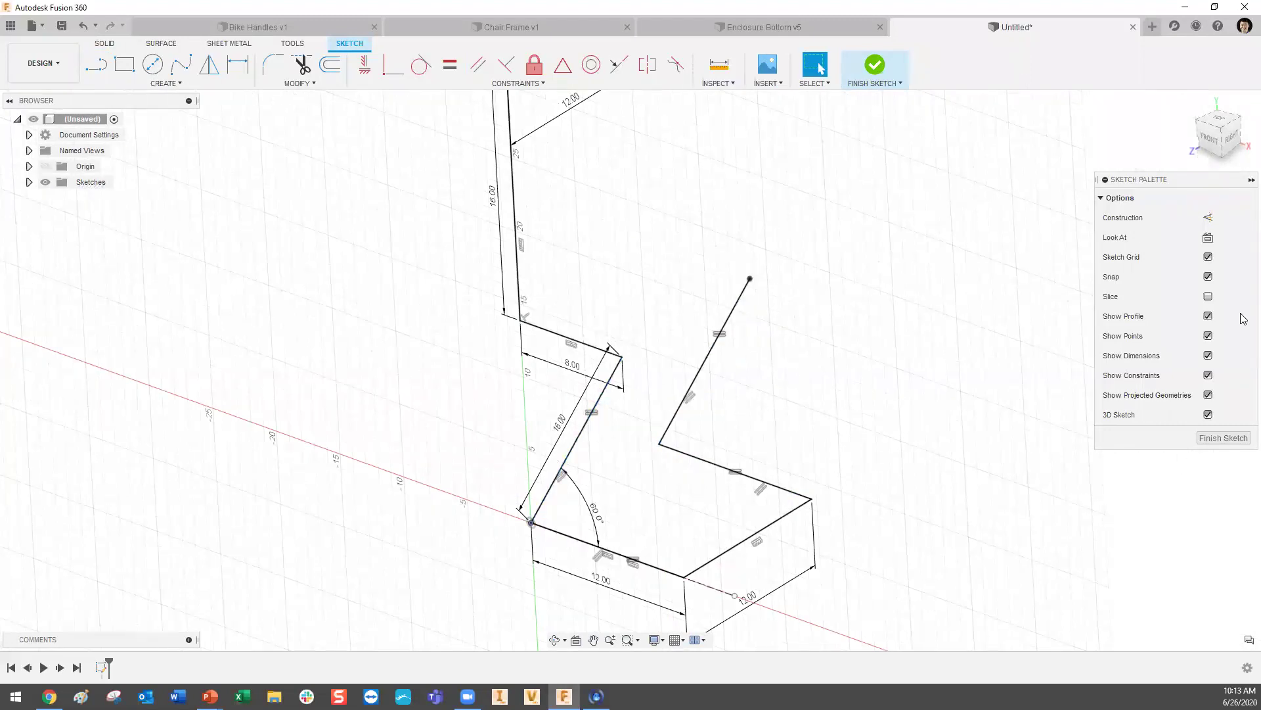